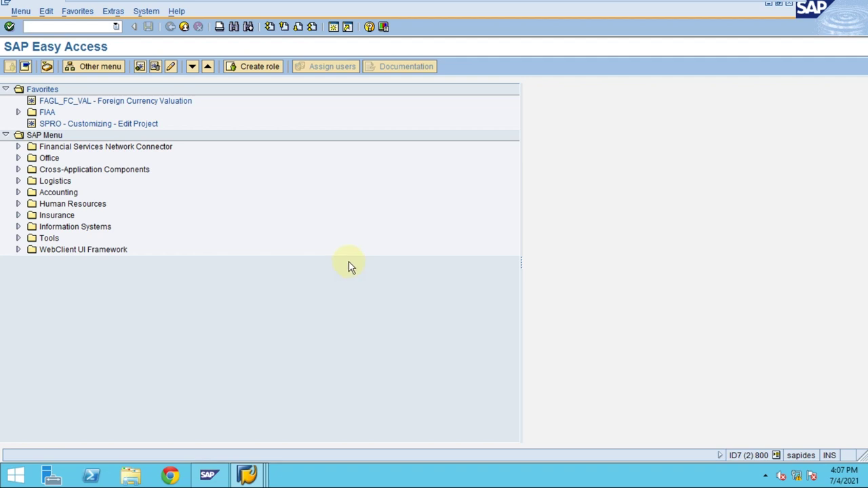
Start AS01 for 3 similar class 3000 assets in company code 2800.
left_click(116, 27)
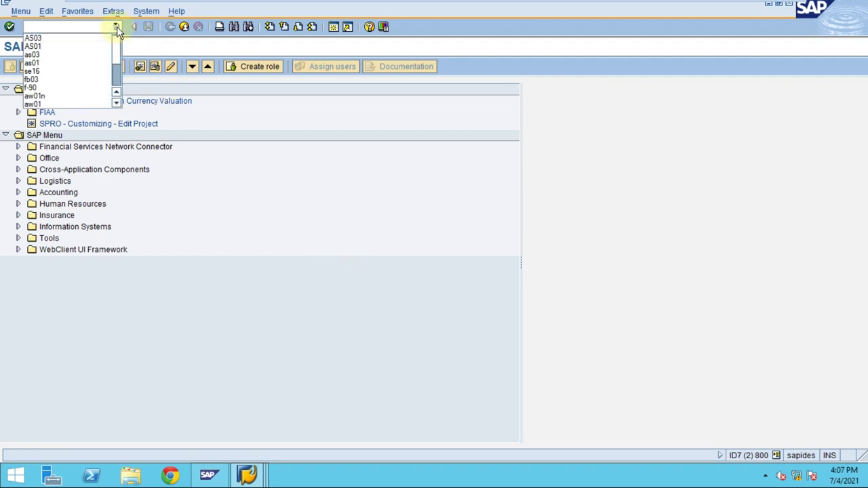
left_click(81, 46)
key("Return")
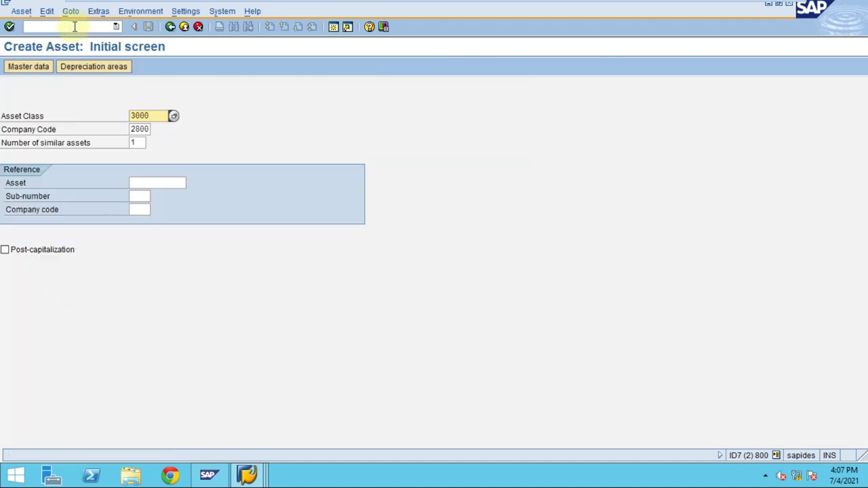
double_click(142, 142)
key("Return")
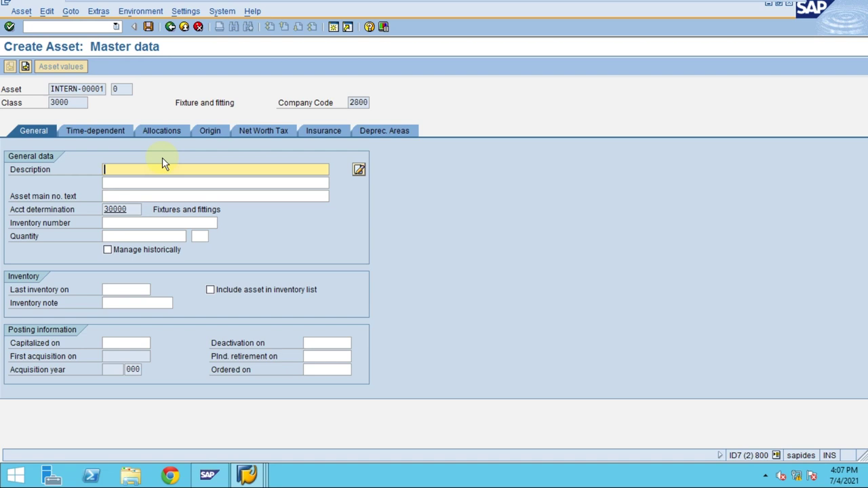
Change the recalled description 'Furniture - Chairs' to 'Furniture - 1'.
type("F")
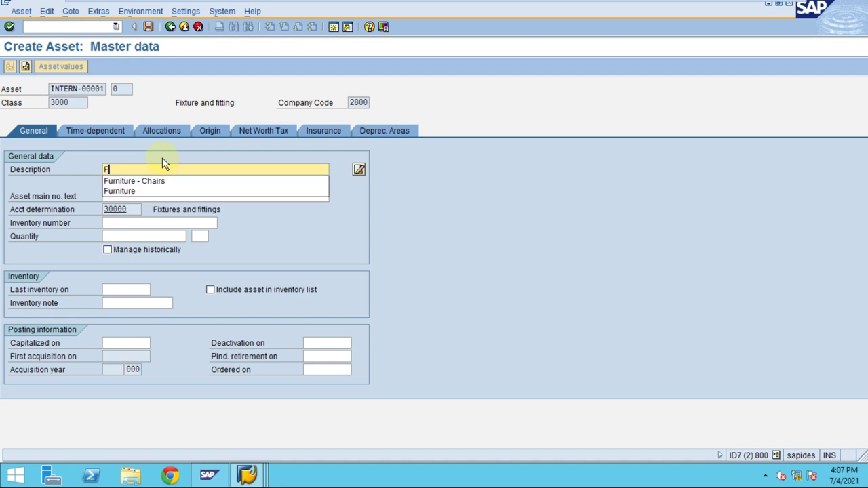
type("ur")
key("Down")
key("Return")
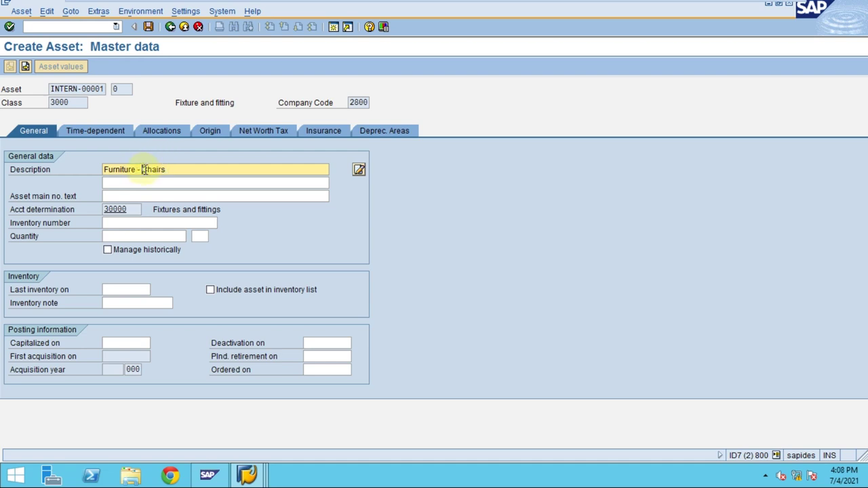
left_click_drag(143, 170, 166, 168)
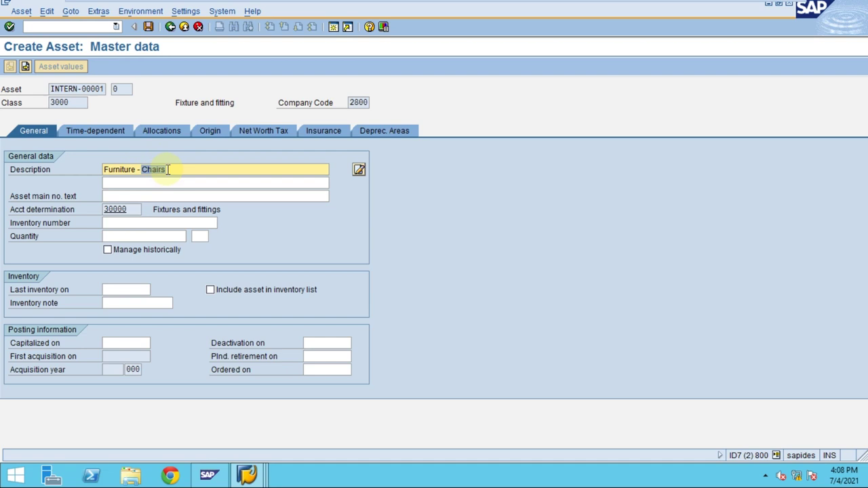
left_click(180, 170)
key("BackSpace")
key("BackSpace")
key("BackSpace")
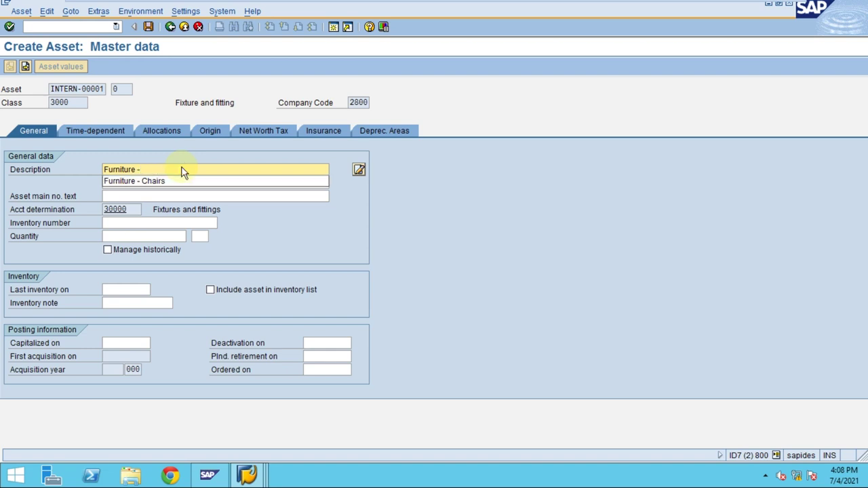
type("1")
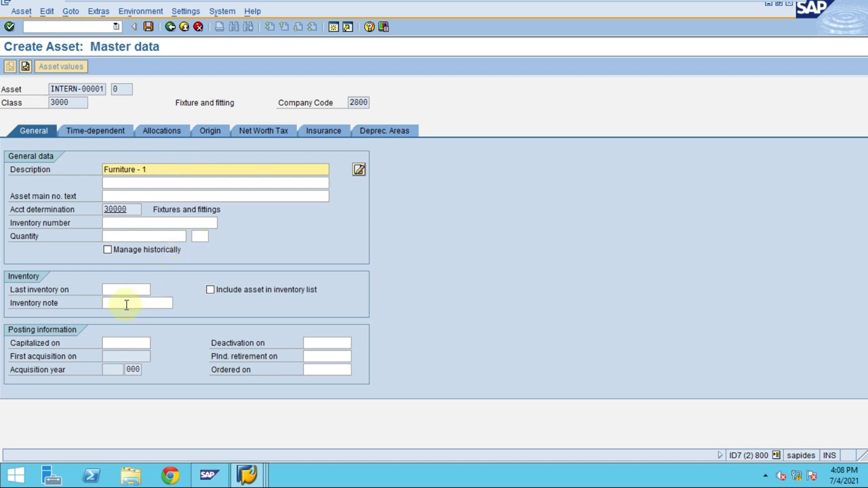
Assign cost center 4130 in the time-dependent data.
left_click(114, 131)
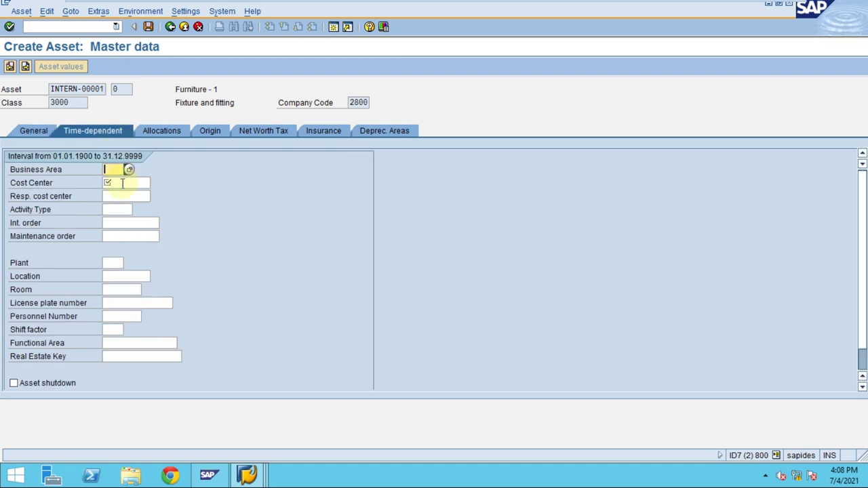
key("Tab")
key("Down")
key("Return")
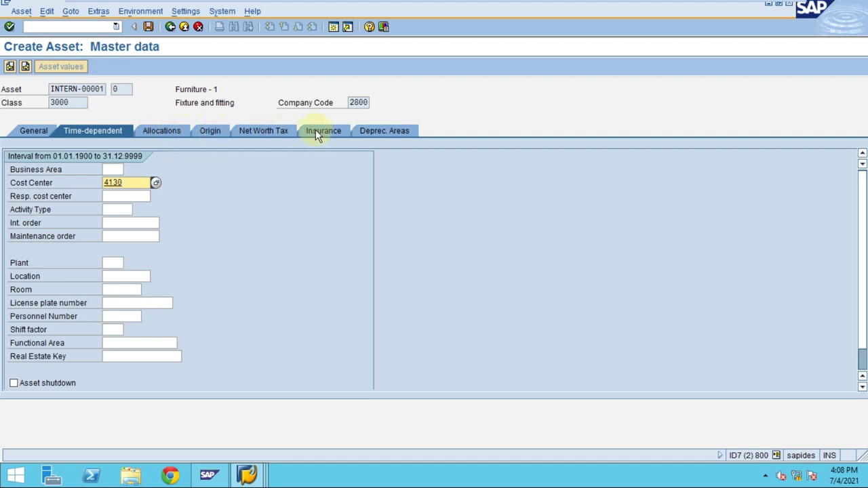
Set the ordinary depreciation start to 01.01.2020 in every depreciation area row.
left_click(157, 132)
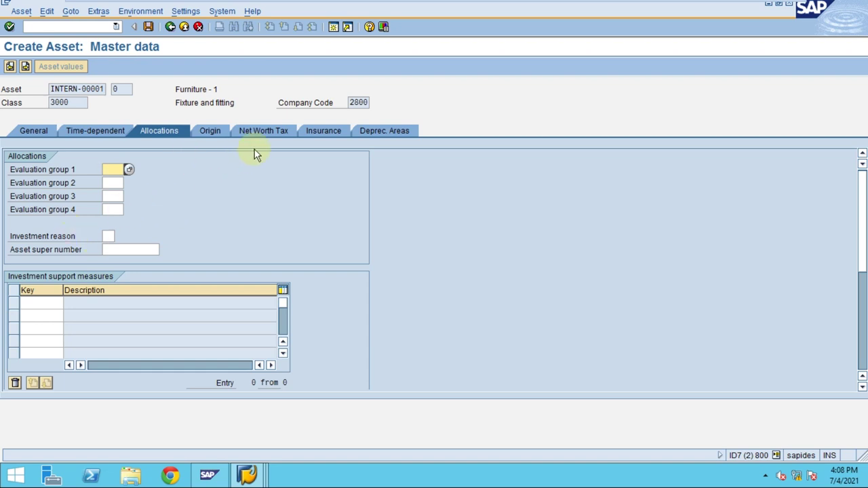
left_click(274, 131)
left_click(318, 132)
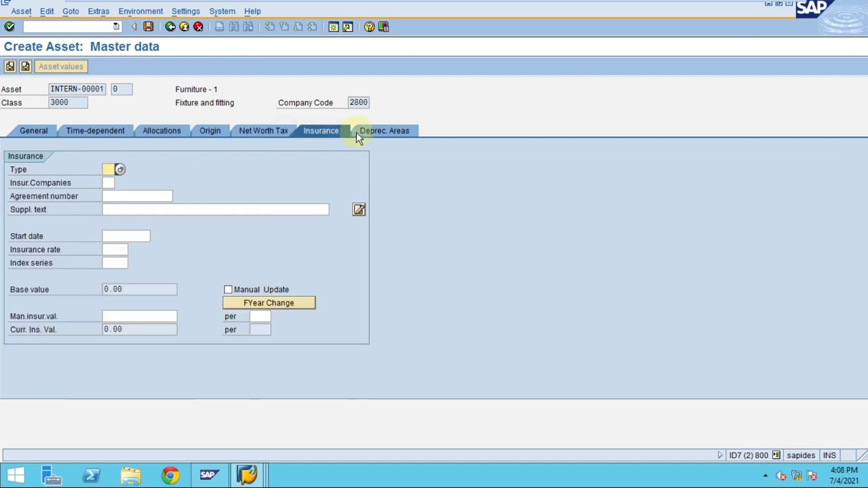
left_click(373, 135)
left_click(251, 182)
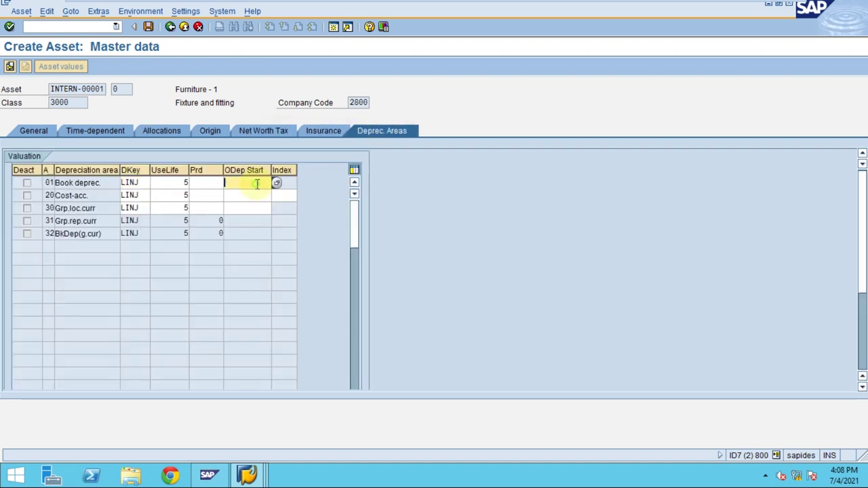
left_click(258, 194)
left_click(258, 196)
left_click(257, 207)
left_click(256, 209)
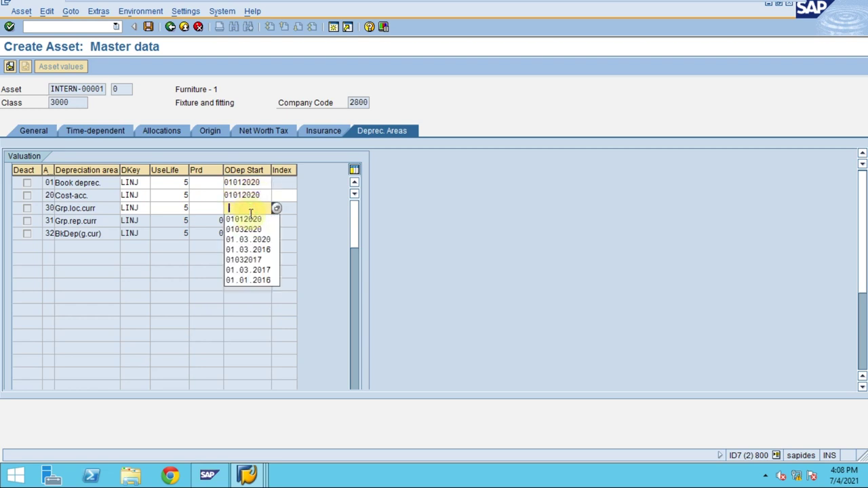
left_click(249, 218)
key("Return")
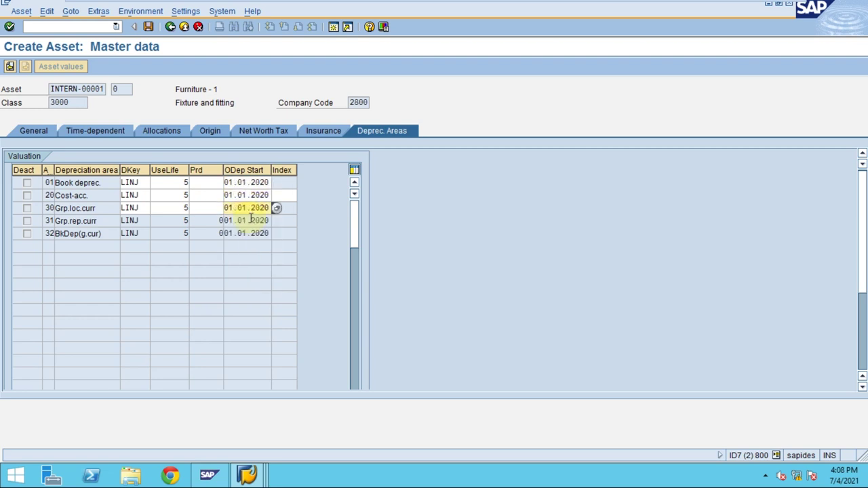
left_click(30, 128)
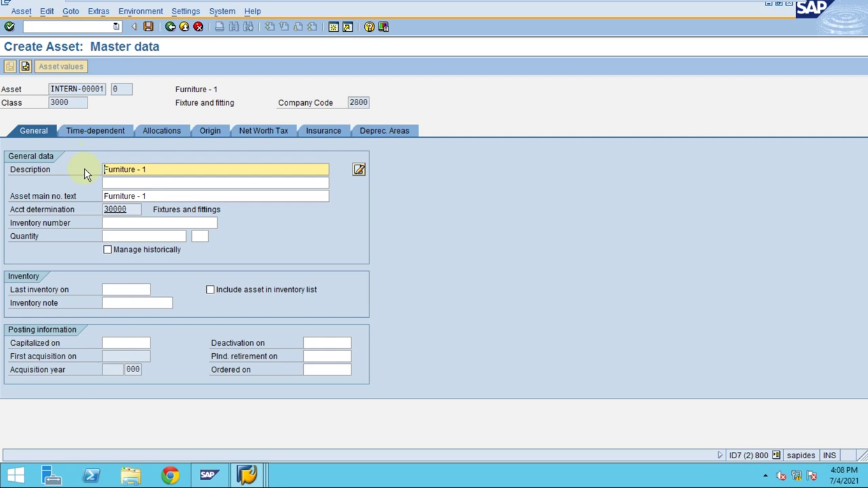
Save the Furniture - 1 asset data, reaching the prompt to create 3 similar records.
left_click(148, 26)
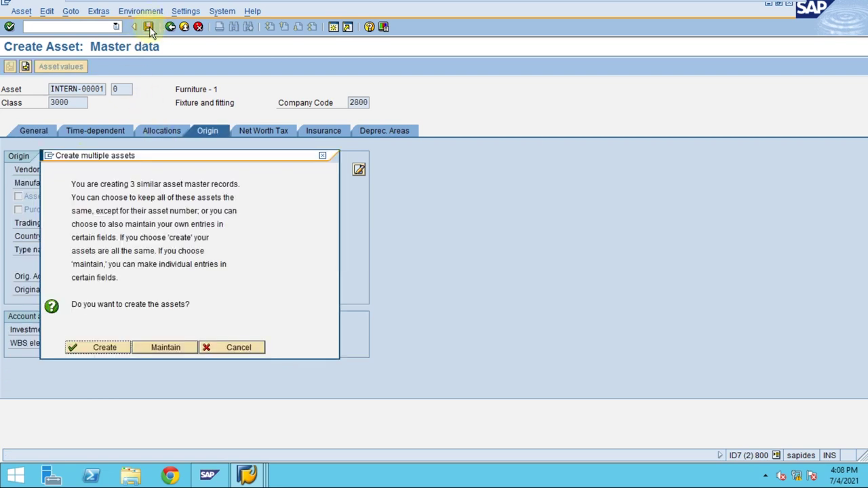
left_click_drag(161, 153, 514, 111)
mouse_move(434, 3)
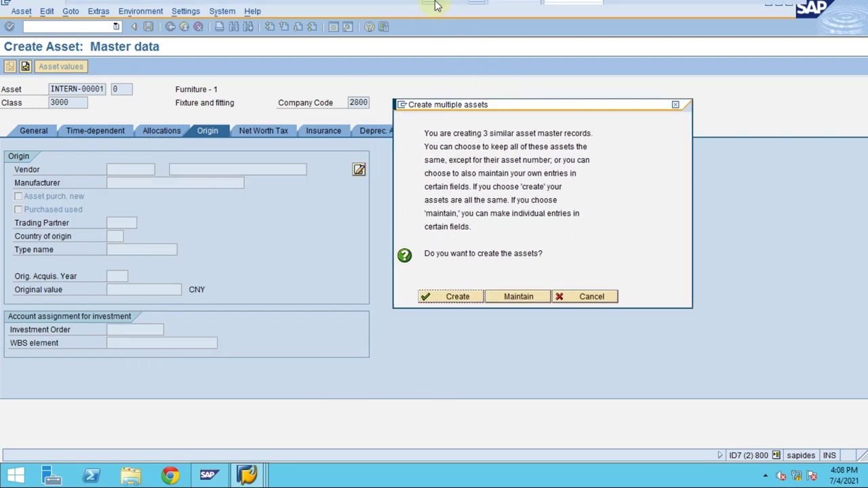
left_click(497, 9)
left_click(549, 8)
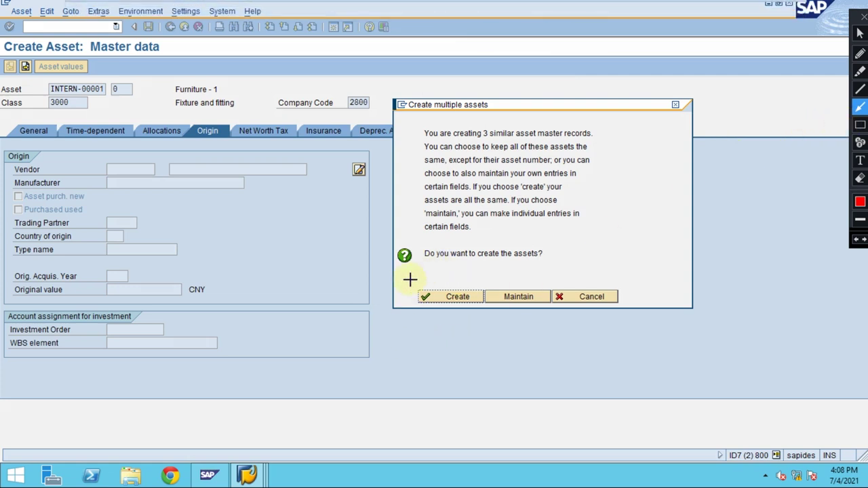
left_click(860, 125)
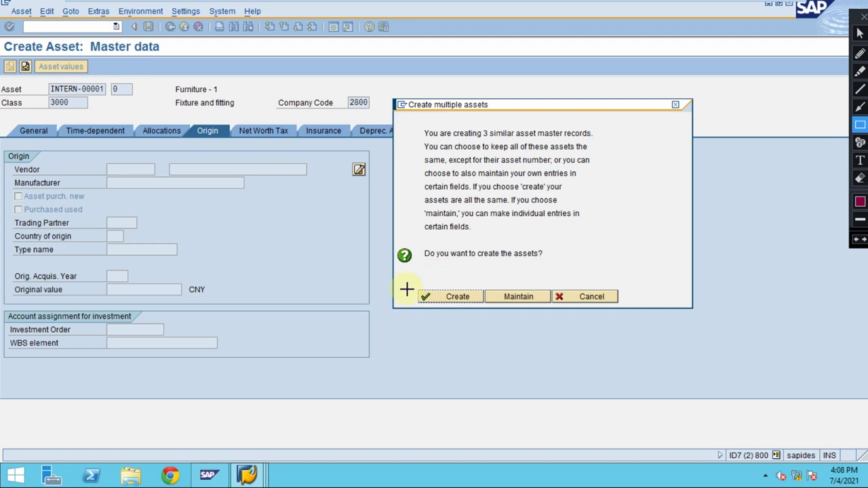
mouse_move(412, 286)
left_mouse_down()
mouse_move(441, 304)
mouse_move(486, 306)
left_mouse_up()
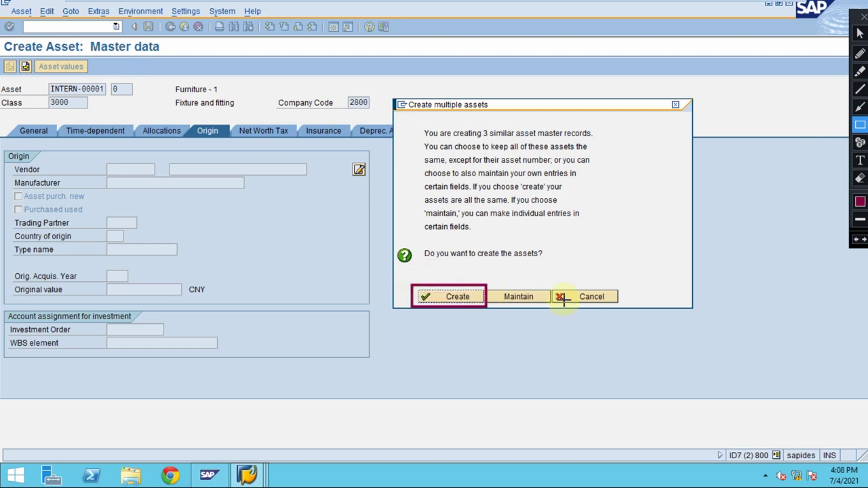
key("Escape")
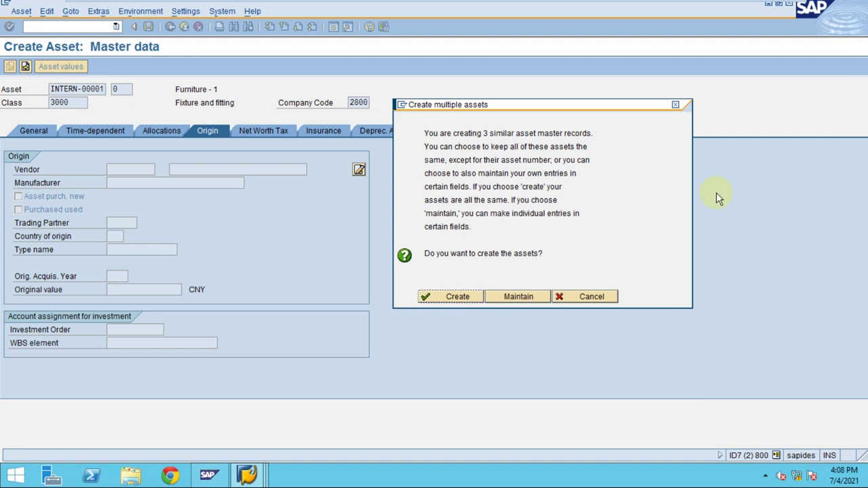
mouse_move(491, 9)
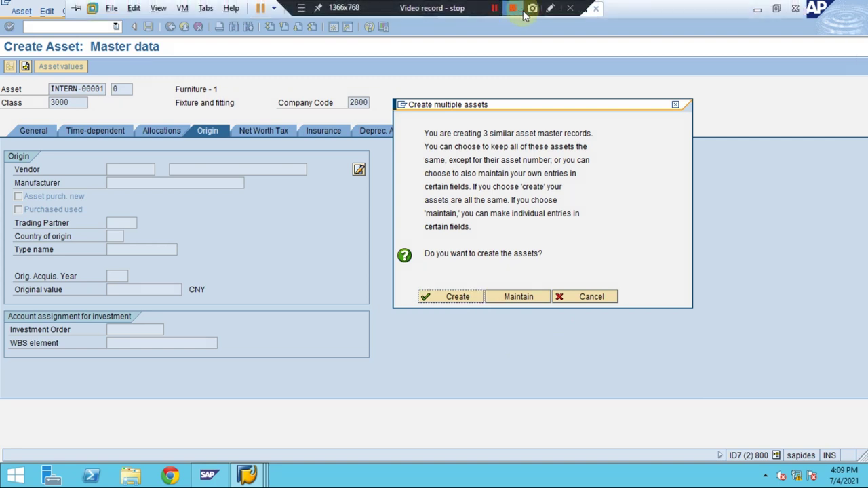
left_click(550, 8)
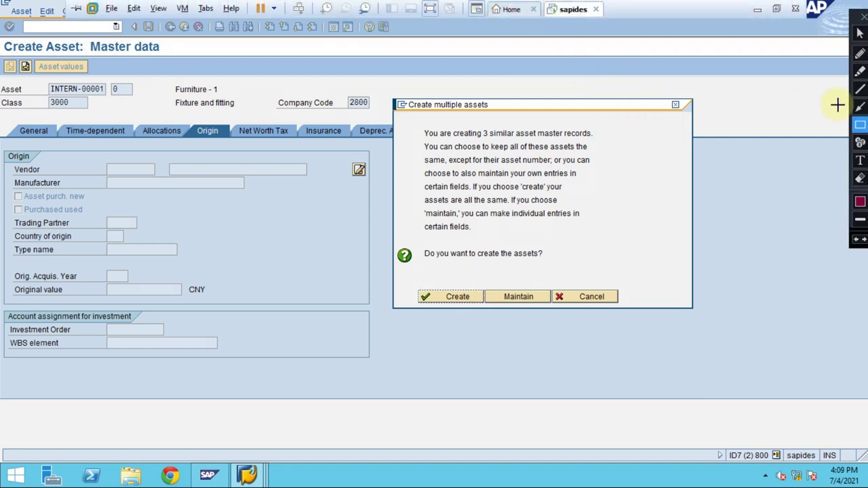
left_click(860, 107)
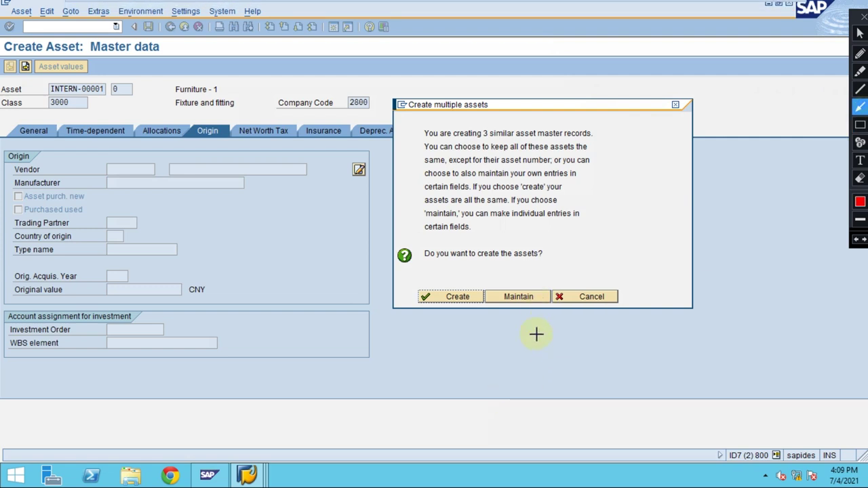
left_click_drag(528, 346, 517, 304)
key("Escape")
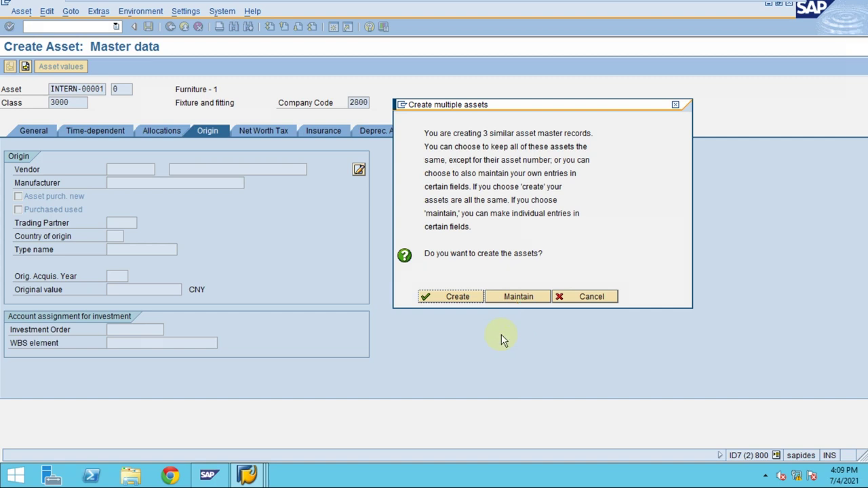
left_click(518, 296)
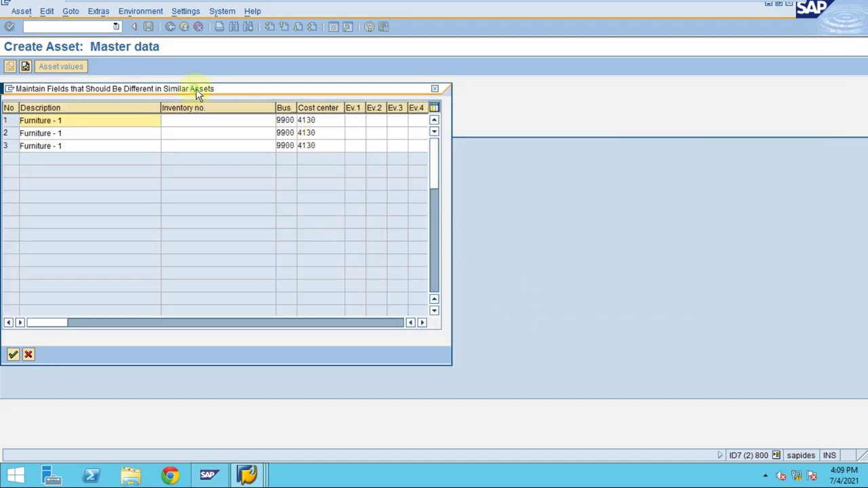
left_click_drag(196, 89, 189, 119)
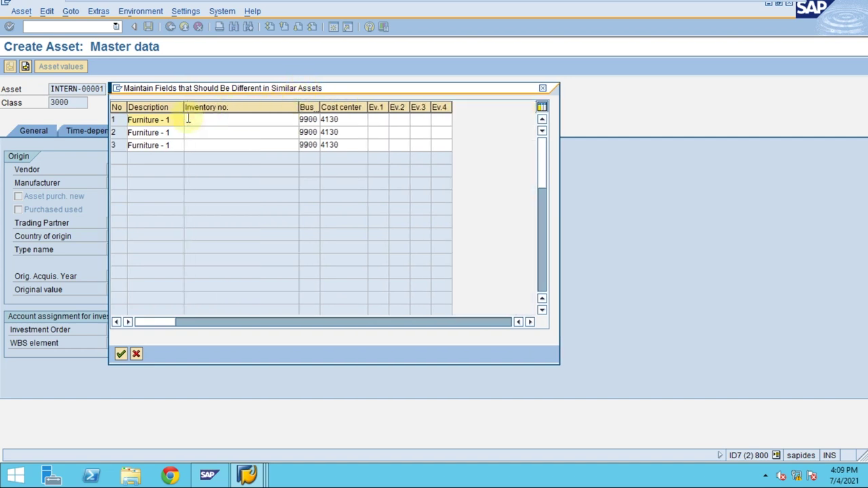
left_click(251, 124)
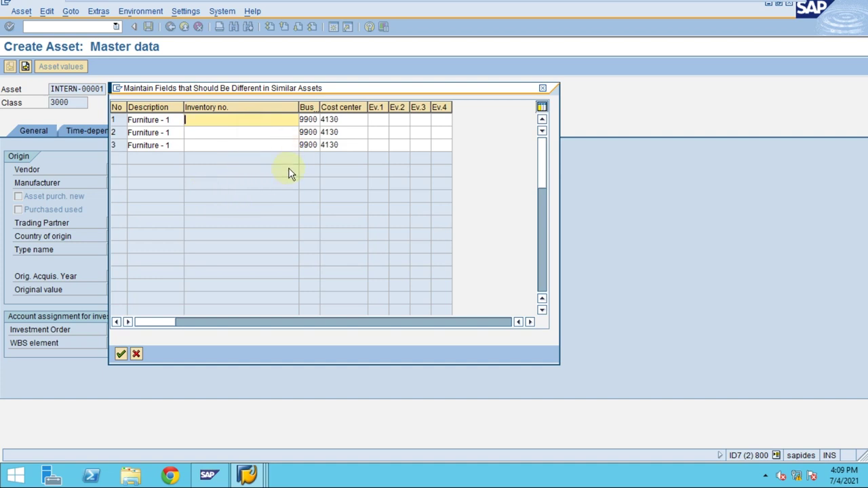
left_click(170, 120)
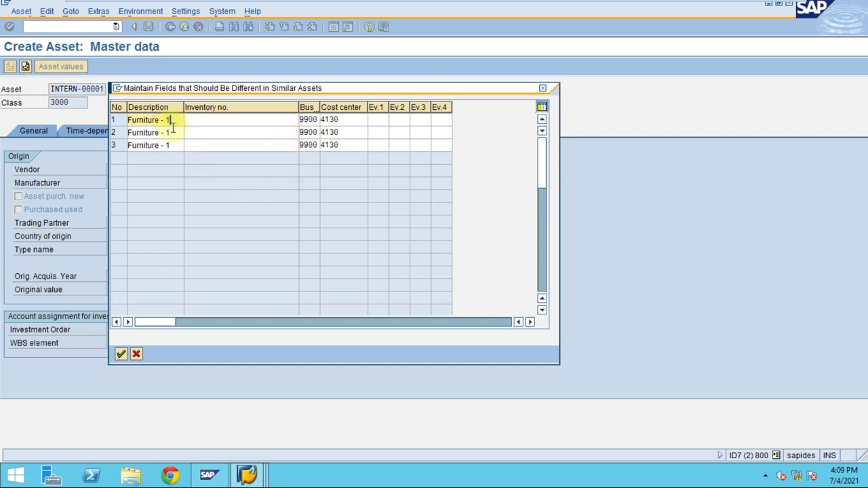
left_click(171, 129)
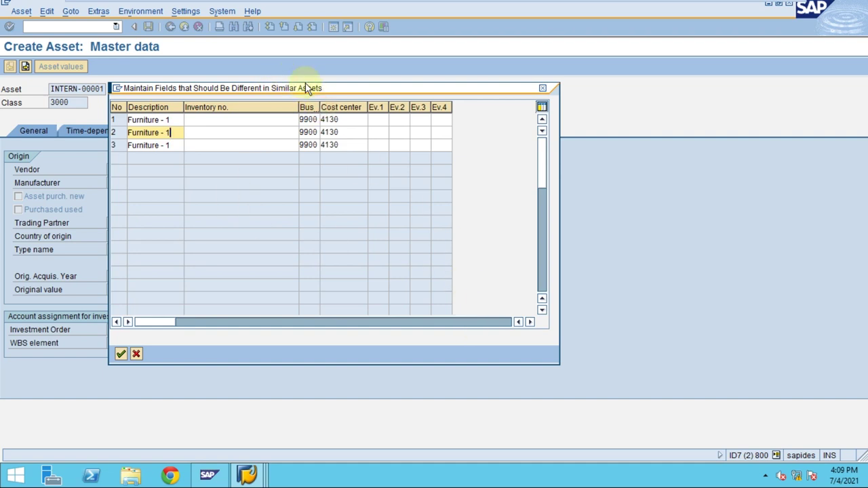
left_click_drag(305, 88, 379, 154)
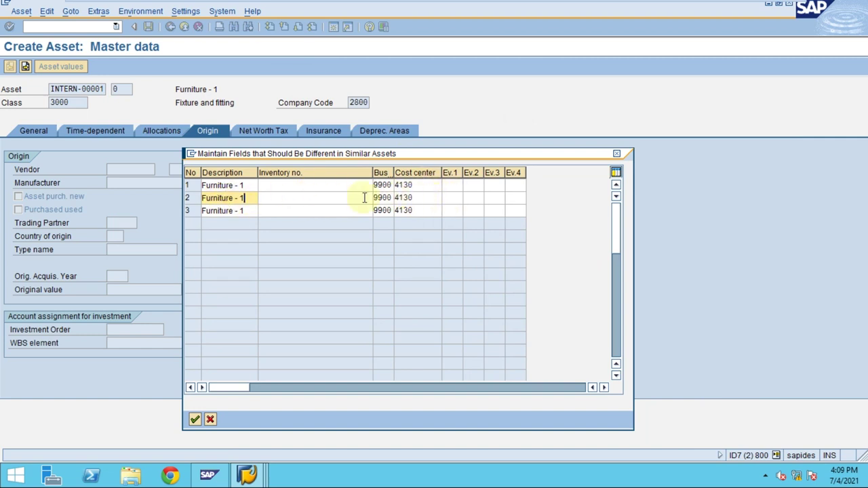
left_click(229, 211)
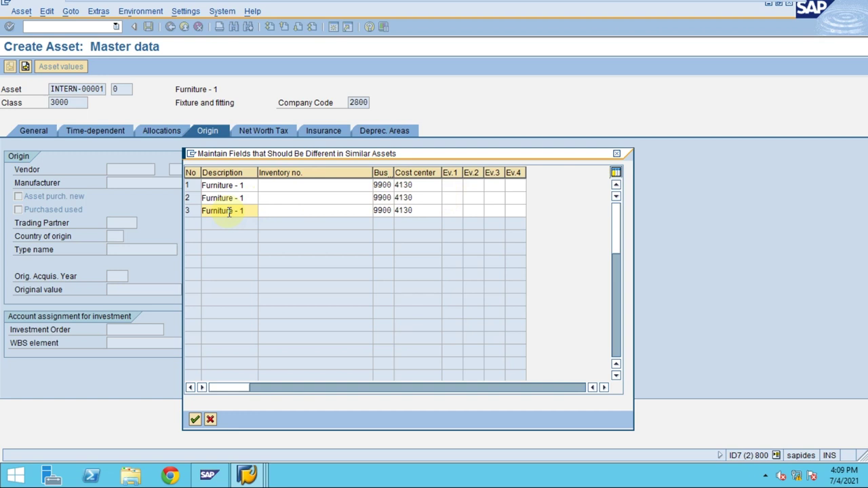
left_click(422, 197)
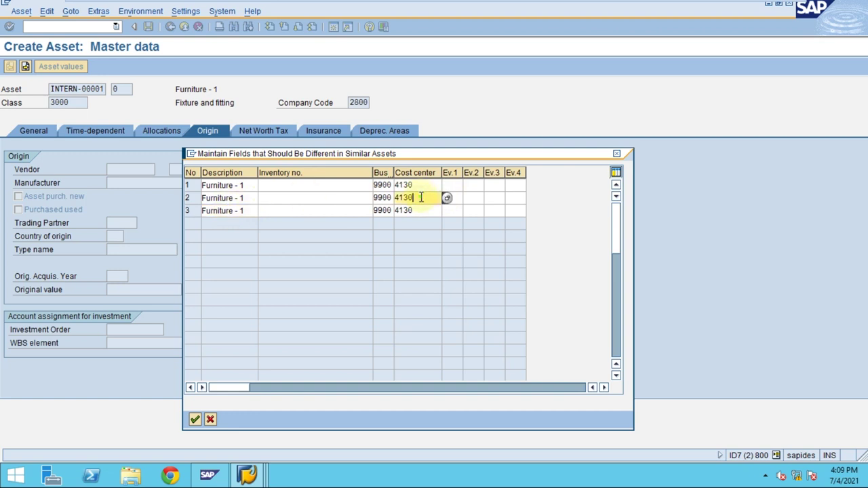
double_click(402, 196)
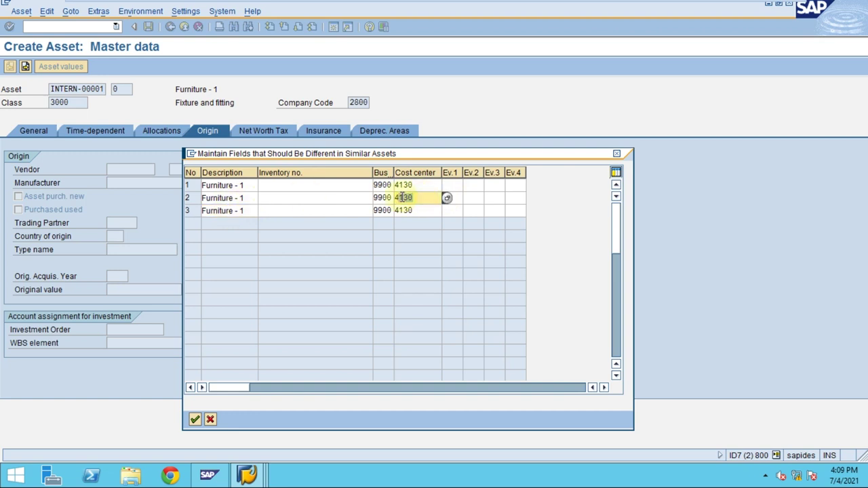
left_click(453, 196)
left_click(467, 195)
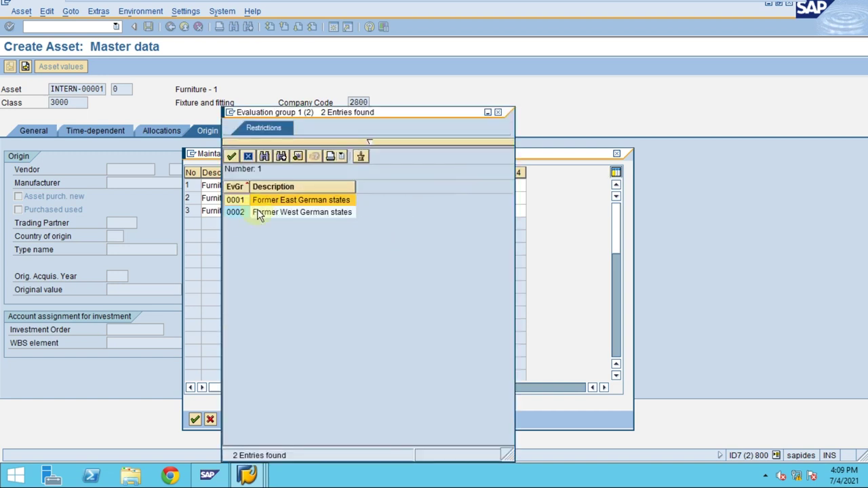
left_click(248, 157)
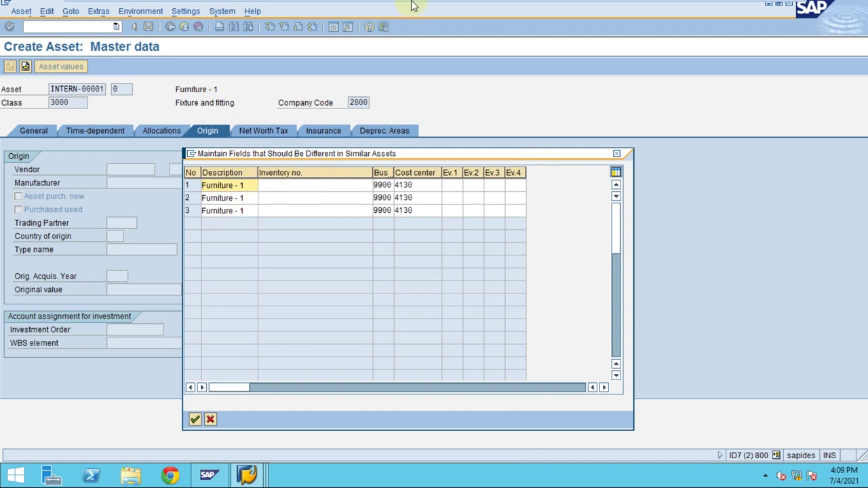
mouse_move(411, 3)
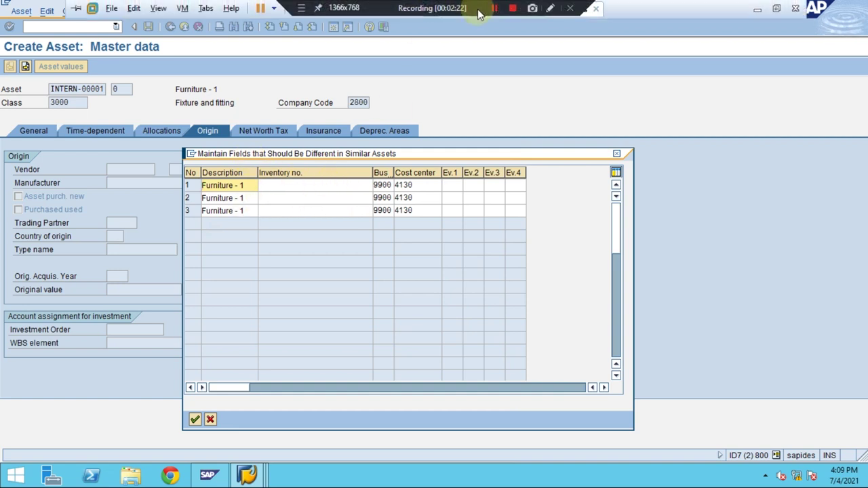
left_click(550, 9)
left_click(860, 125)
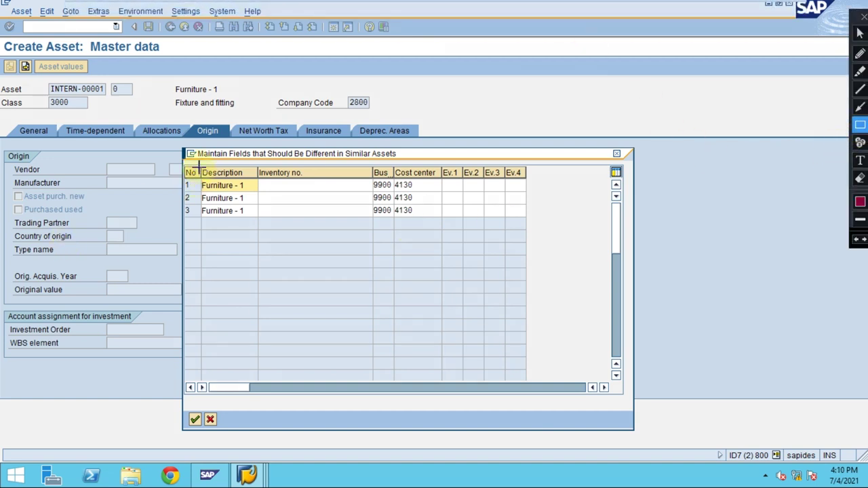
mouse_move(199, 166)
left_mouse_down()
mouse_move(204, 185)
mouse_move(255, 220)
left_mouse_up()
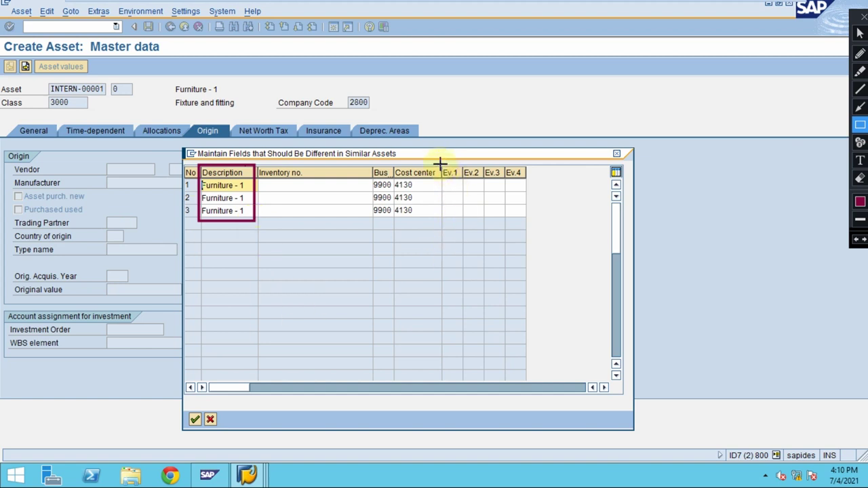
left_click_drag(440, 165, 534, 223)
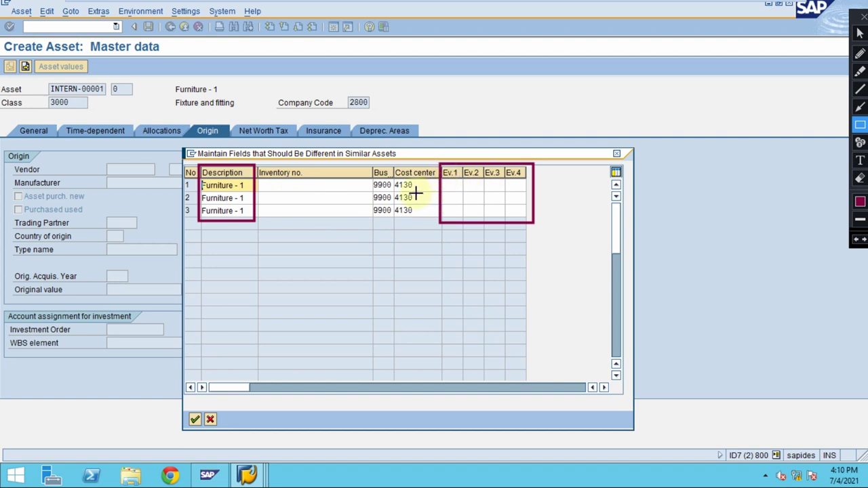
Name rows 2 and 3 'Furniture - 2' and 'Furniture - 3'.
key("Escape")
left_click(251, 198)
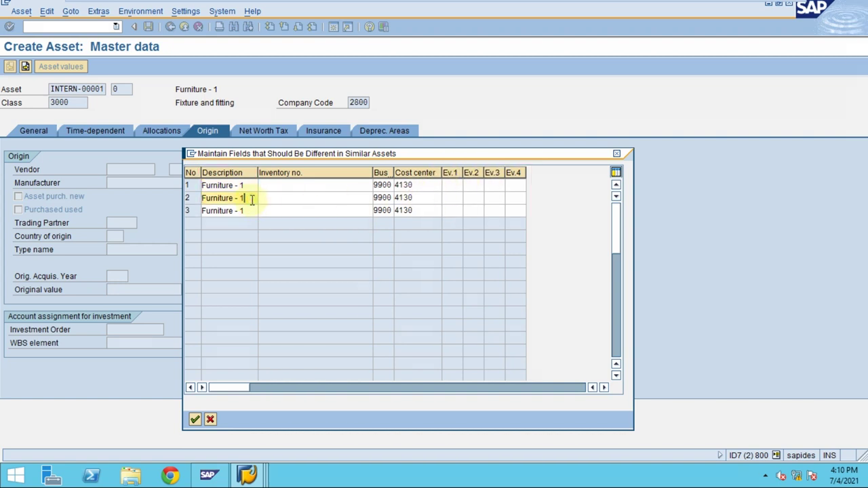
key("Down")
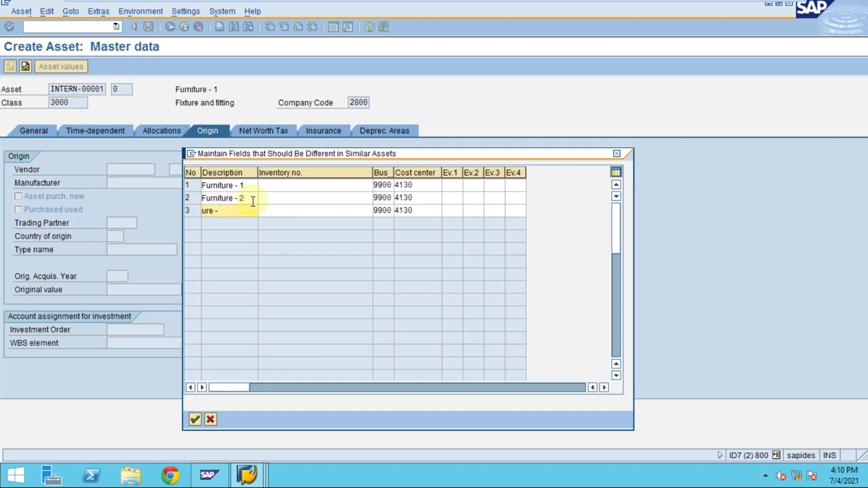
left_click(314, 212)
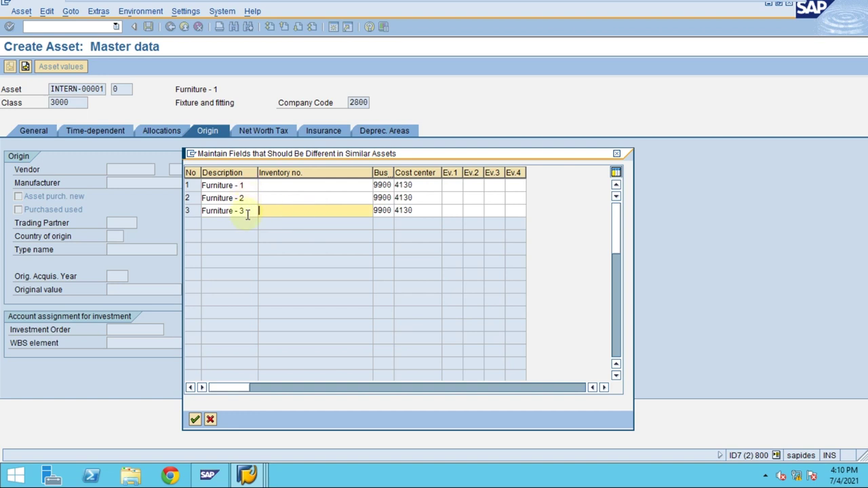
Set evaluation group 1 to 0001 for row 1 and 0002 for row 2.
left_click(450, 185)
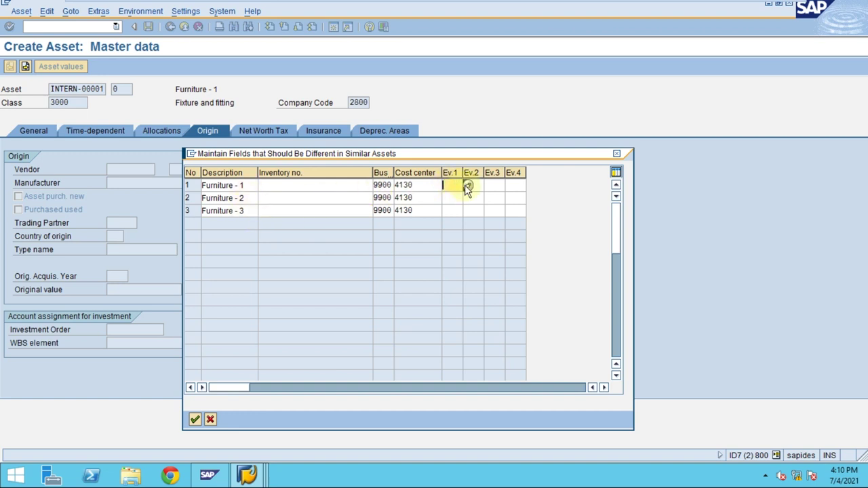
left_click(466, 186)
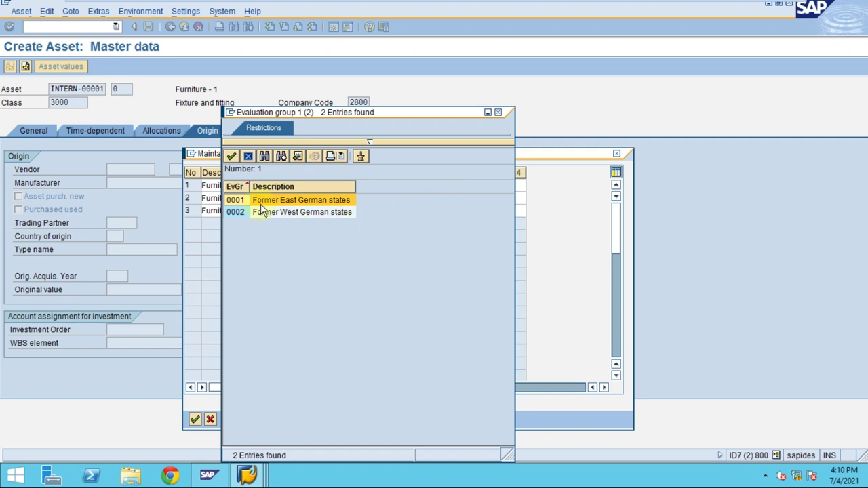
double_click(239, 201)
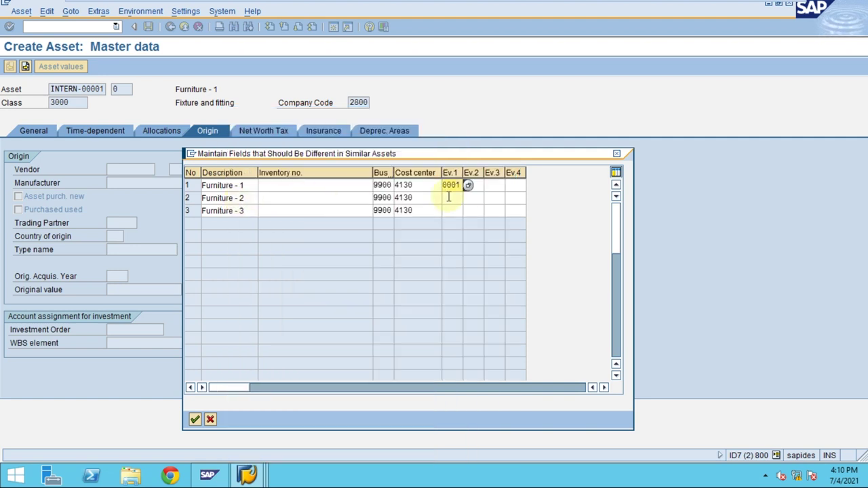
left_click(453, 201)
key("F4")
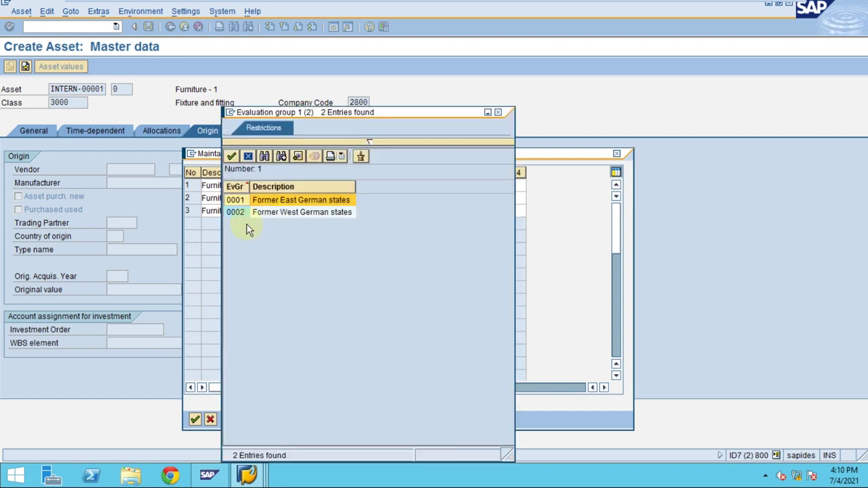
double_click(242, 211)
left_click(451, 212)
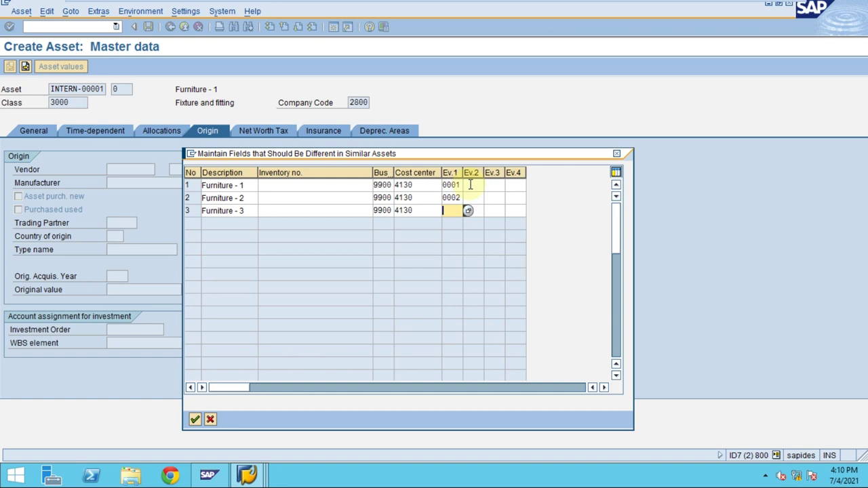
Set evaluation group 2 to 0001, 0001 and 0002 for rows 1–3.
left_click(478, 185)
left_click(489, 186)
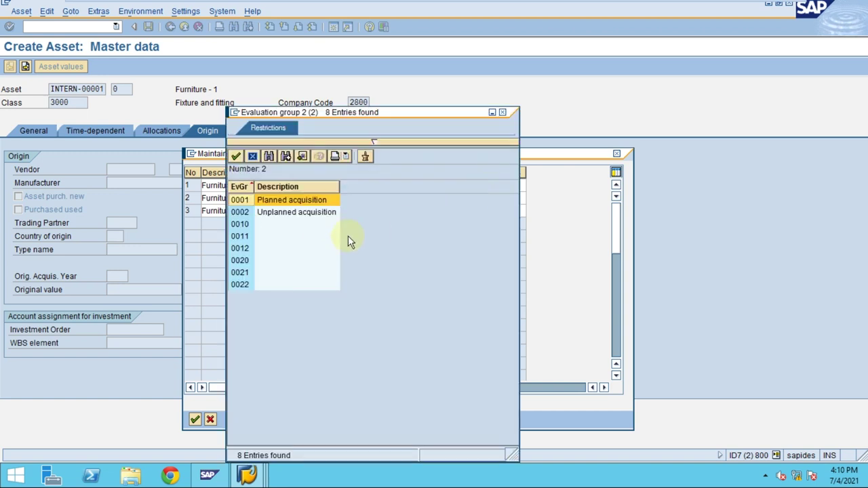
left_click(248, 201)
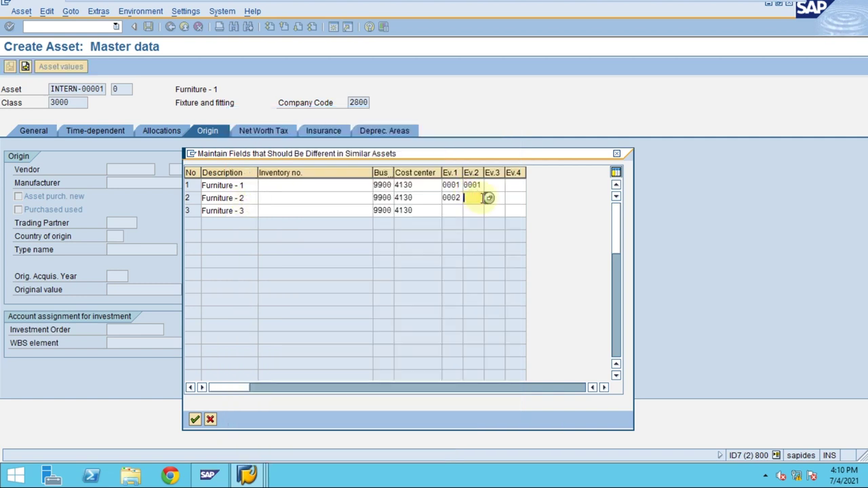
left_click(489, 197)
double_click(238, 198)
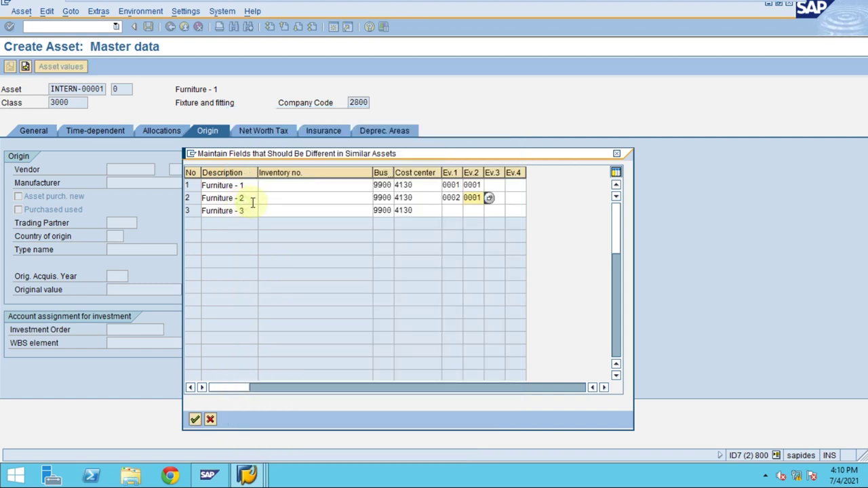
left_click(469, 212)
left_click(489, 212)
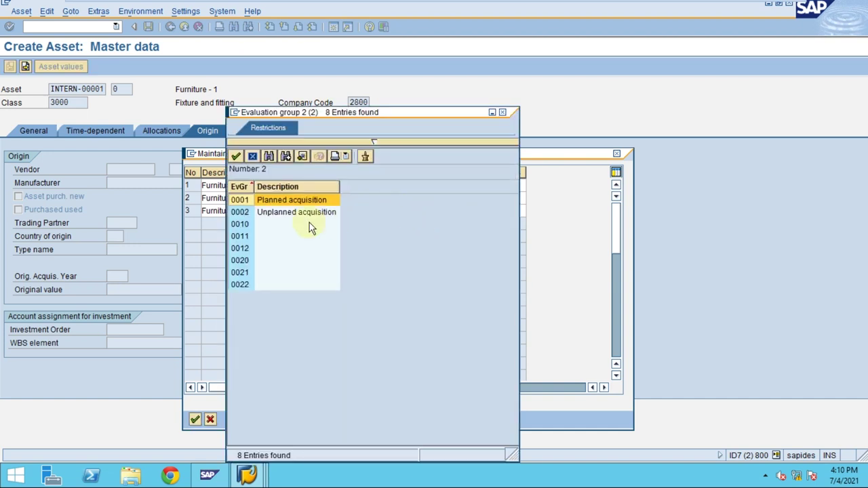
double_click(246, 213)
Check the evaluation group 3 and 4 option lists, closing both without choosing.
left_click(499, 186)
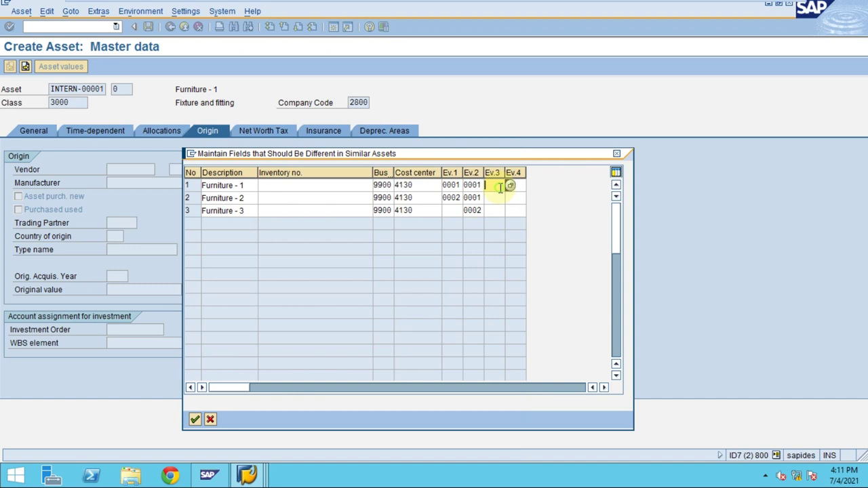
left_click(509, 186)
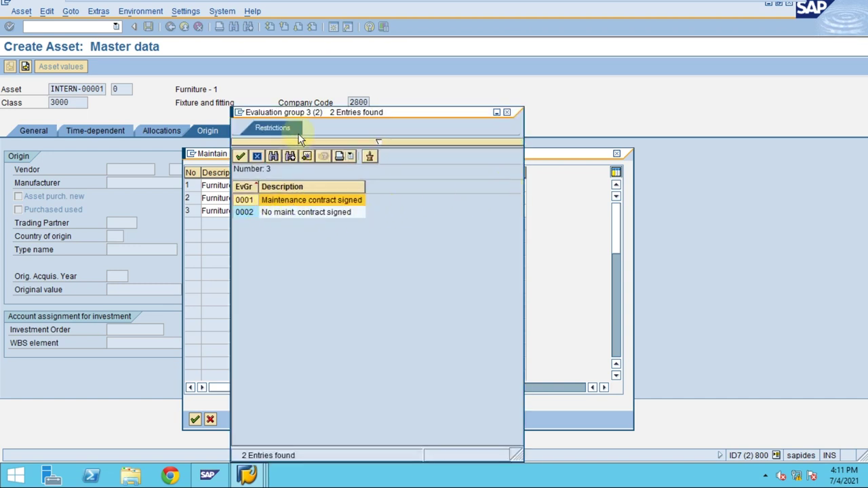
left_click_drag(299, 112, 390, 234)
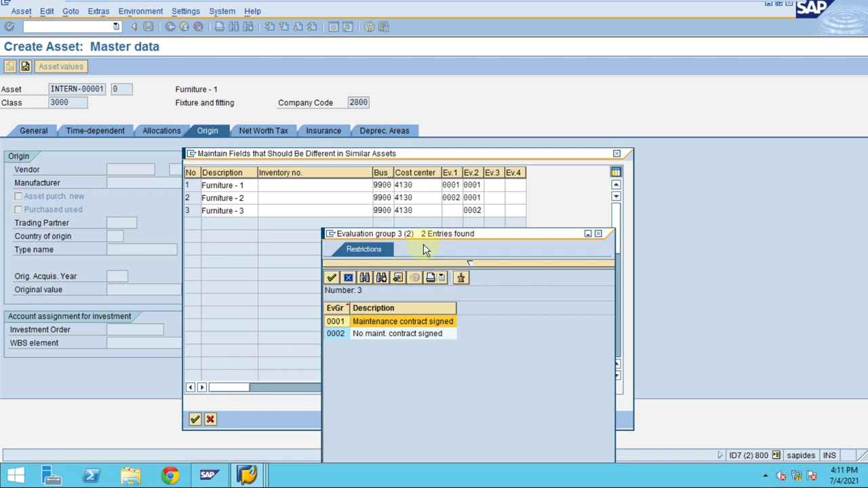
left_click(350, 278)
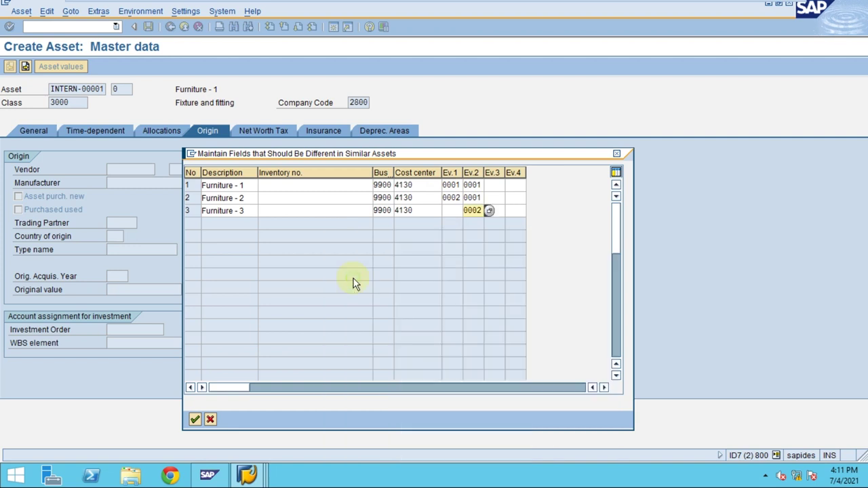
left_click(496, 185)
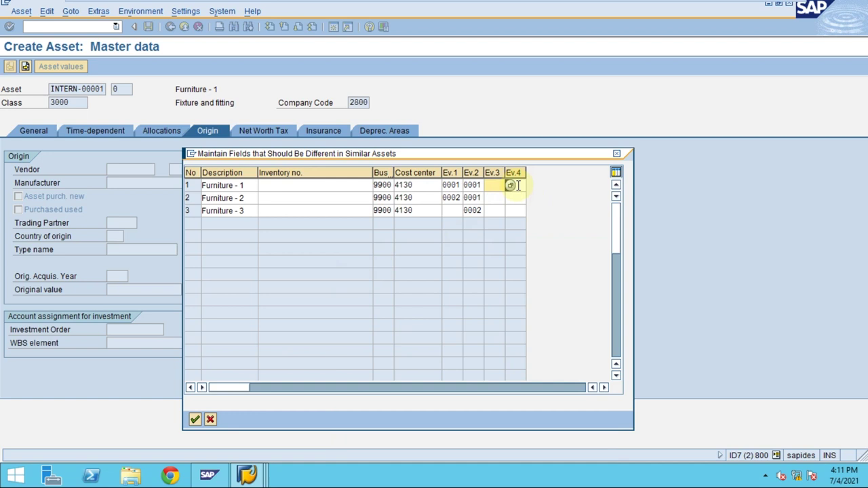
left_click(512, 186)
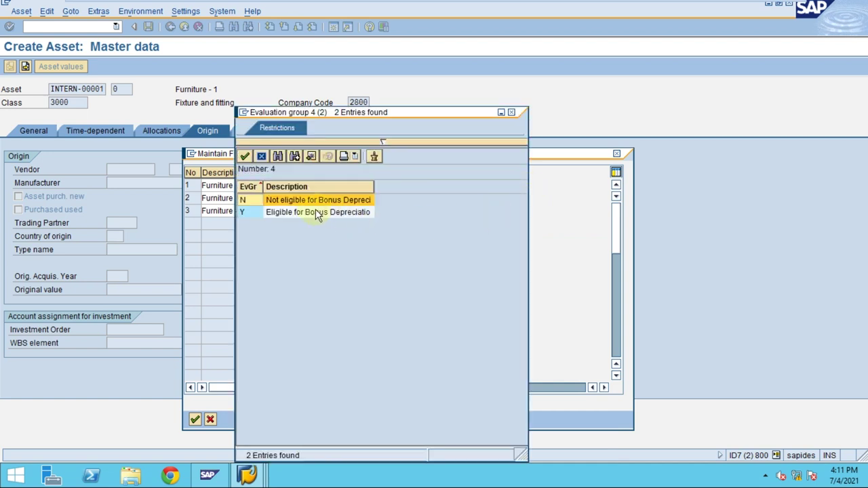
left_click(261, 156)
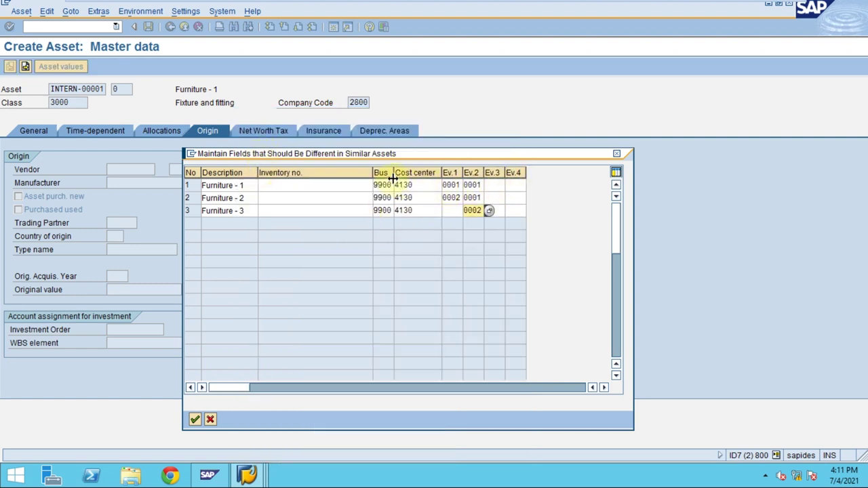
Review the Inventory no. cells for rows 1–3 and accept the per-asset values.
left_click_drag(393, 178, 403, 178)
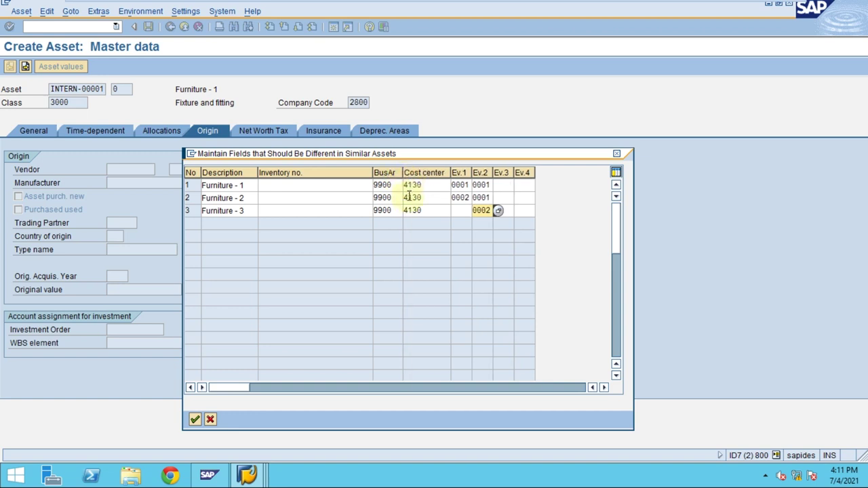
left_click(361, 185)
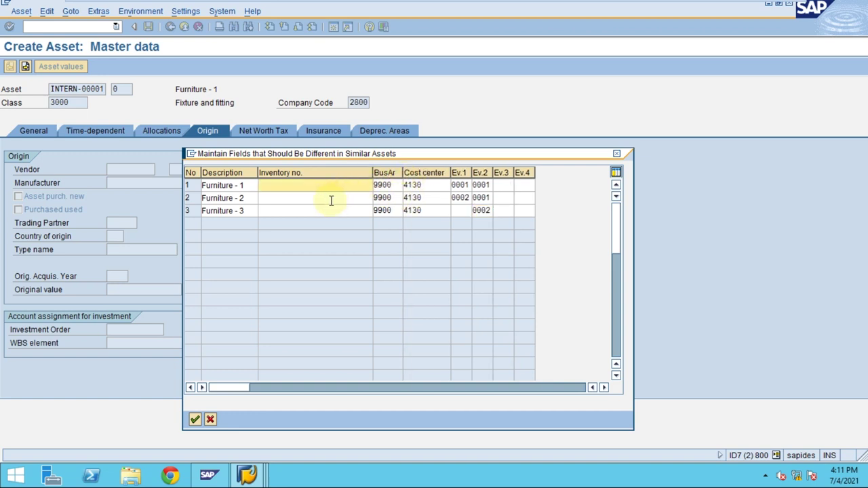
left_click(331, 198)
left_click(333, 211)
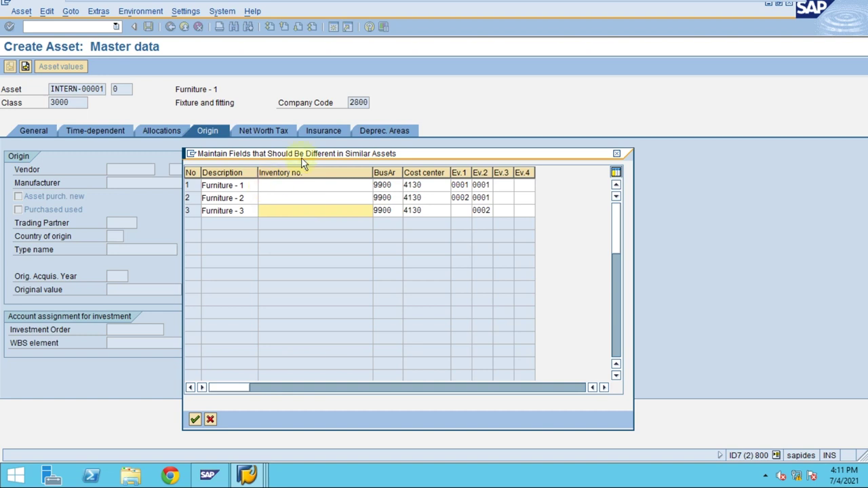
left_click_drag(303, 155, 346, 147)
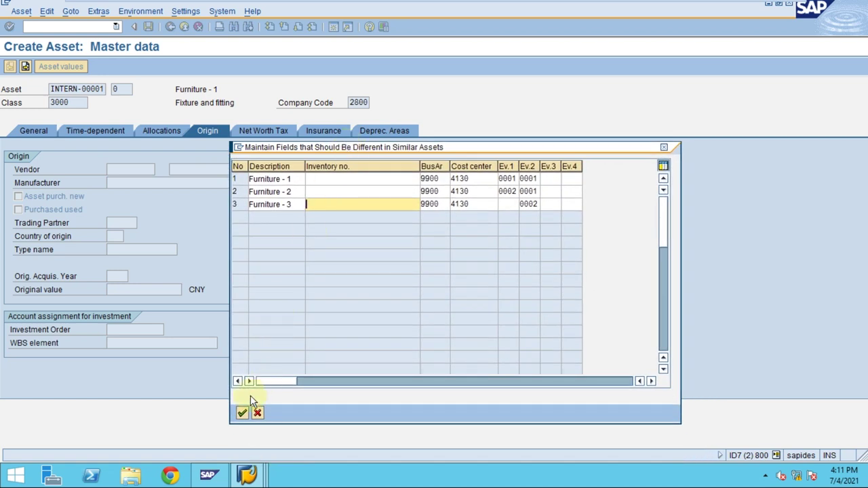
left_click(243, 414)
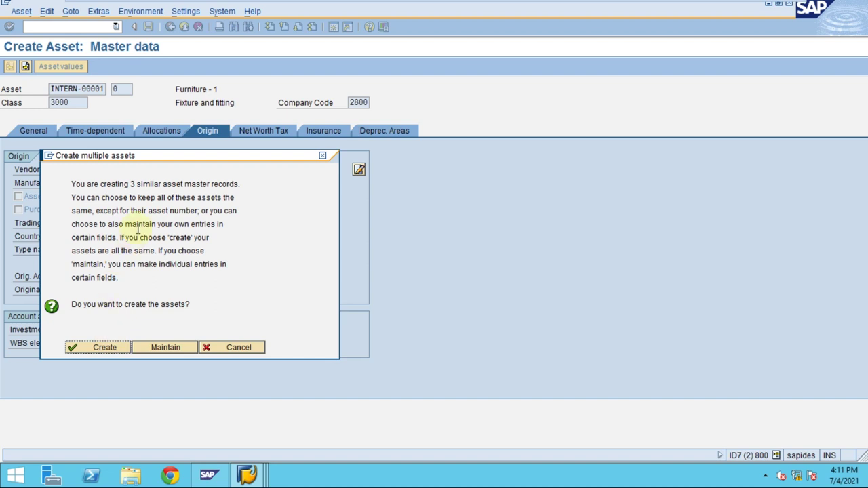
Recheck and accept the per-asset table, then create assets 3004–3006.
left_click_drag(163, 158, 485, 150)
left_click(496, 339)
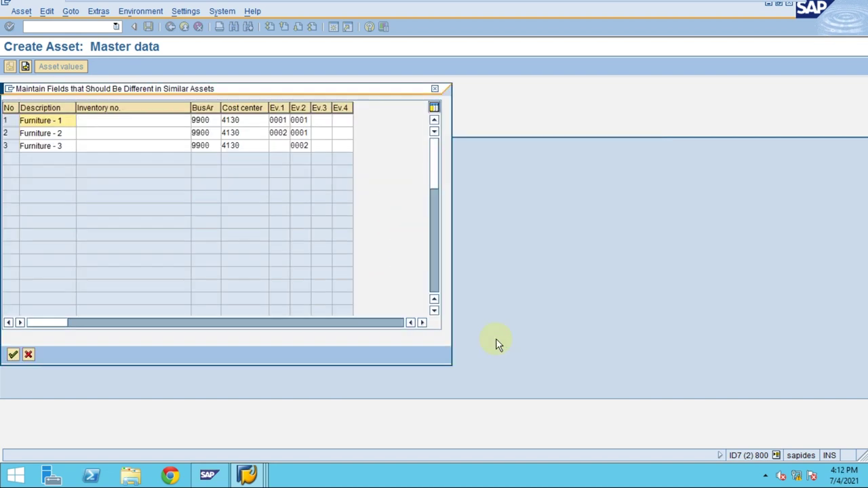
left_click_drag(151, 95, 403, 101)
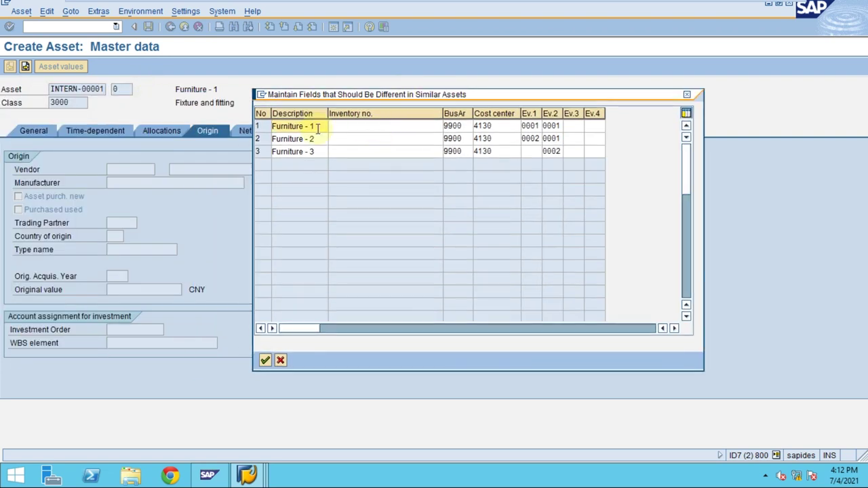
left_click(266, 360)
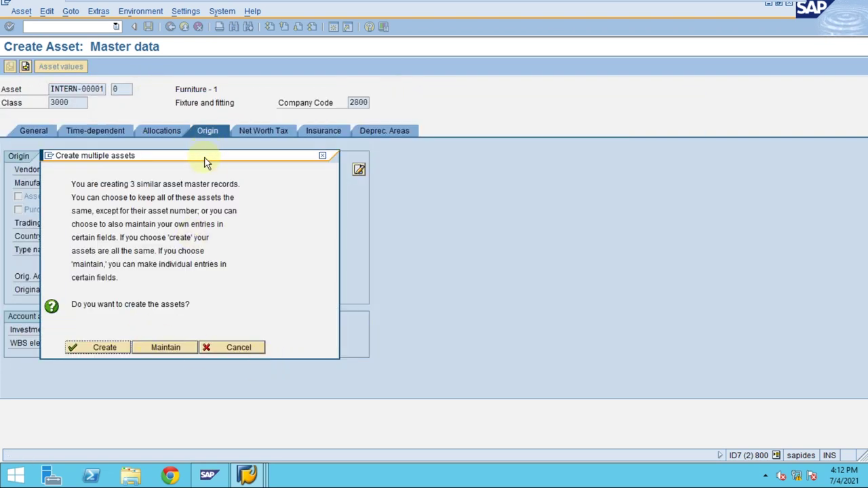
left_click_drag(207, 160, 541, 158)
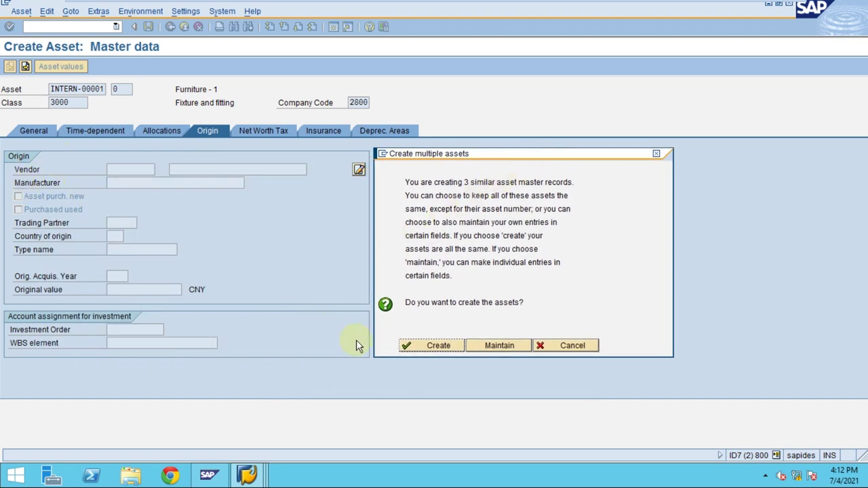
left_click(434, 346)
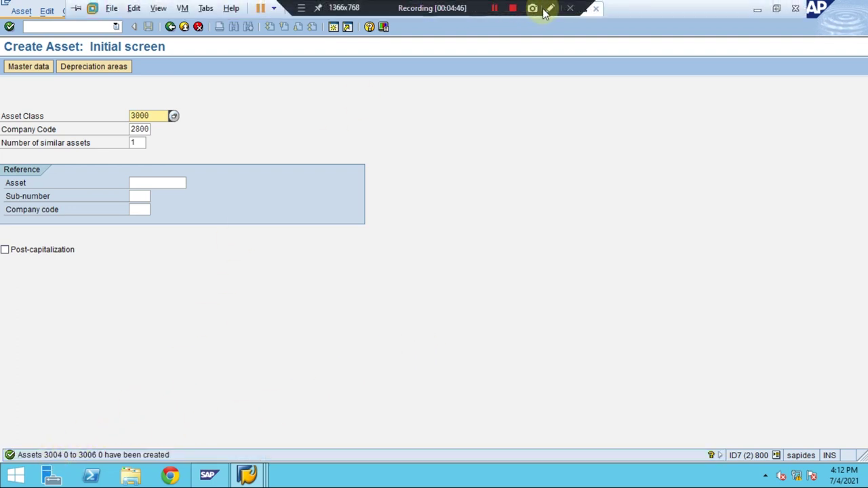
left_click(548, 9)
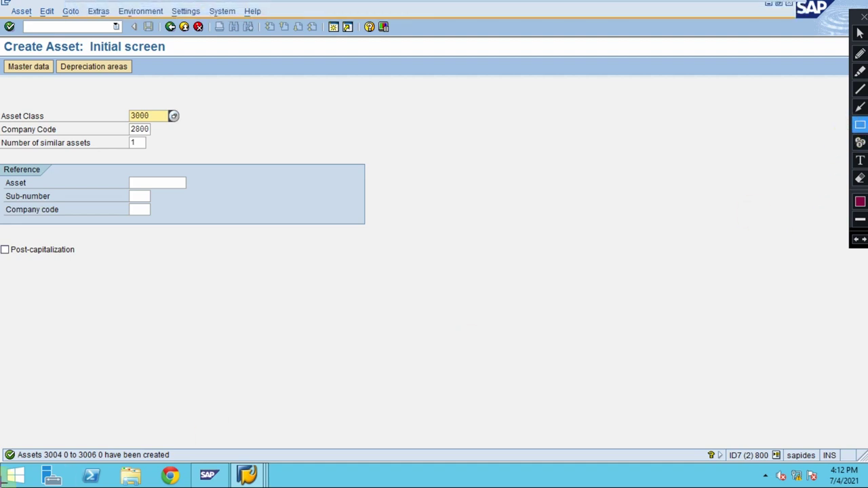
mouse_move(6, 443)
left_mouse_down()
mouse_move(140, 478)
mouse_move(175, 465)
left_mouse_up()
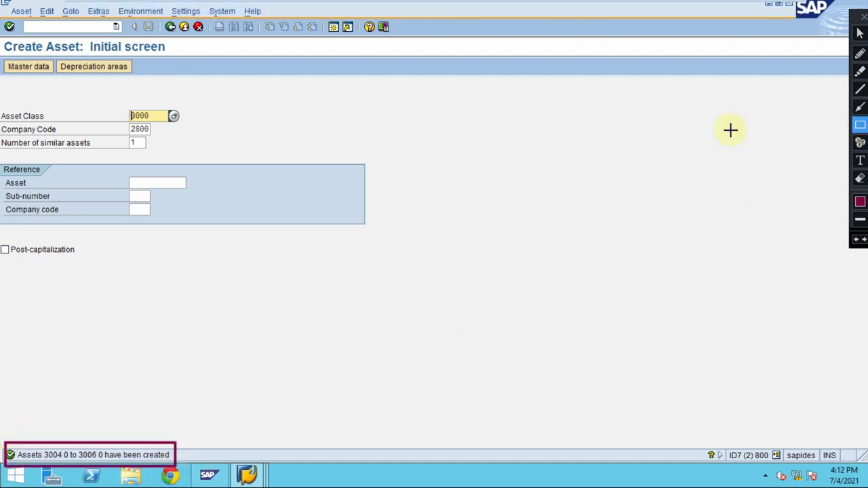
left_click(860, 106)
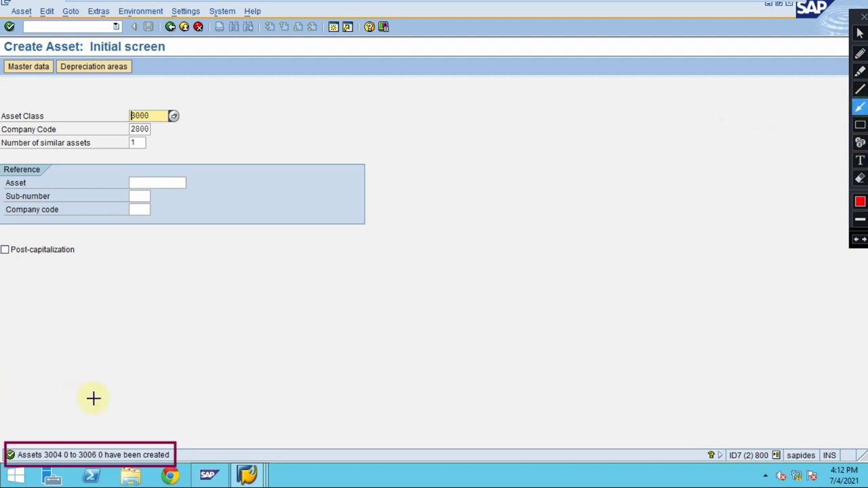
left_click_drag(116, 403, 75, 439)
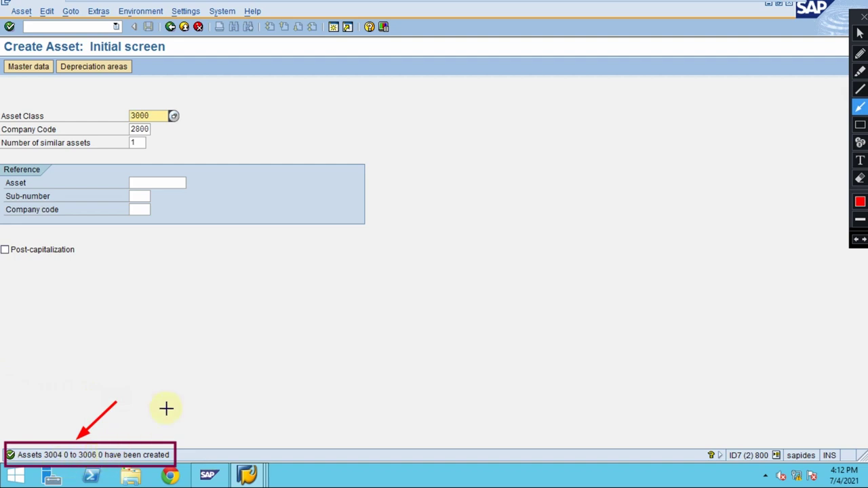
key("Escape")
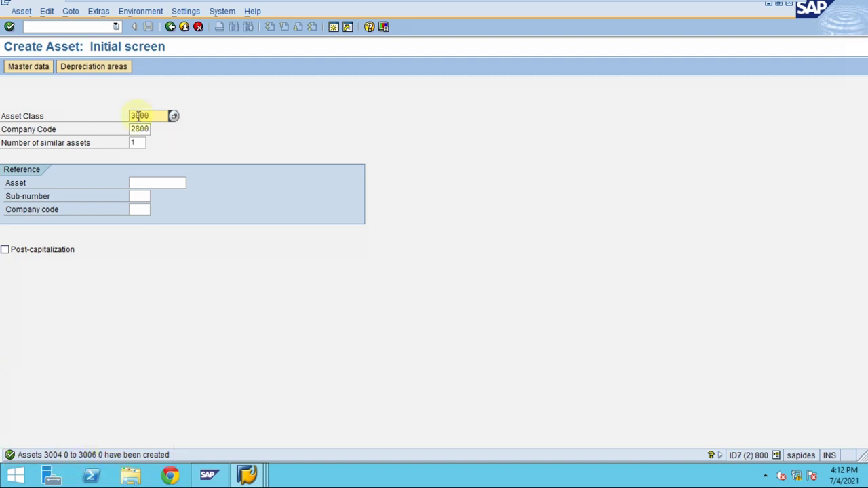
Exit to SAP Easy Access and launch AS03 from Fixed Assets > Asset > Display.
left_click(185, 28)
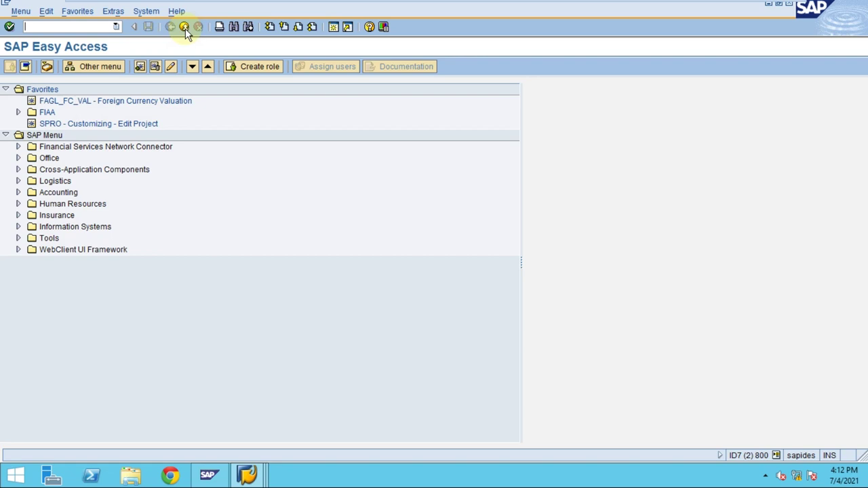
left_click(116, 26)
left_click(192, 204)
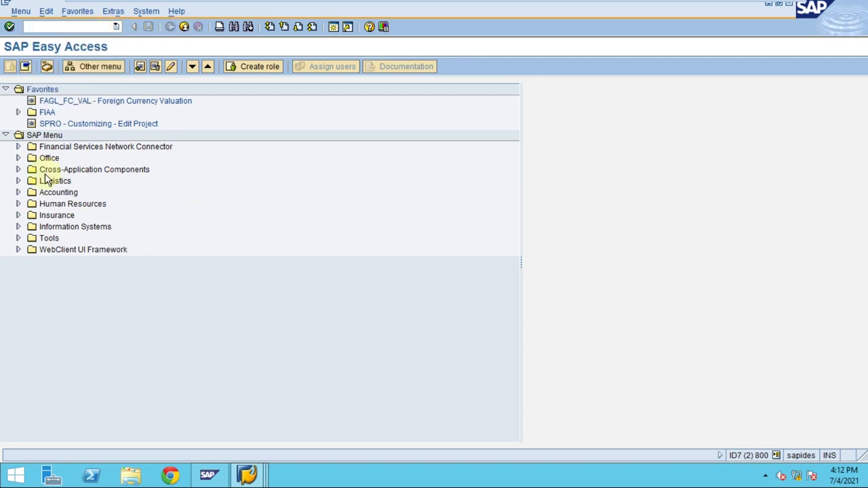
left_click(55, 182)
left_click(19, 193)
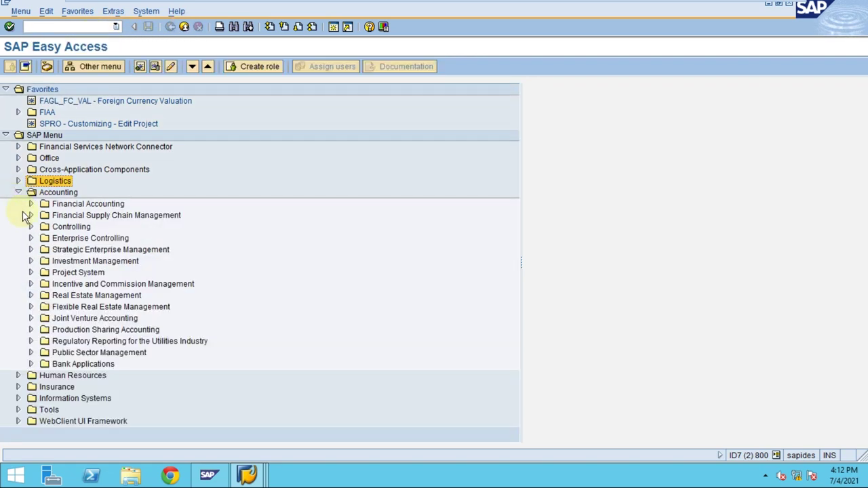
left_click(30, 204)
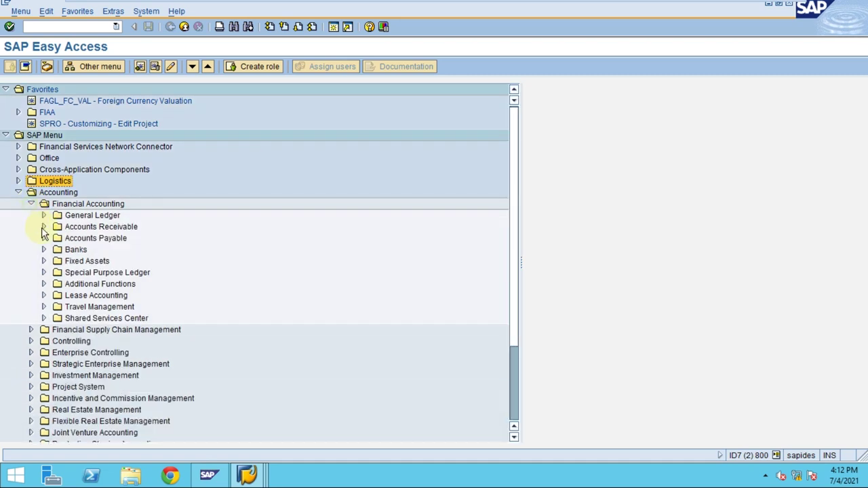
left_click(43, 261)
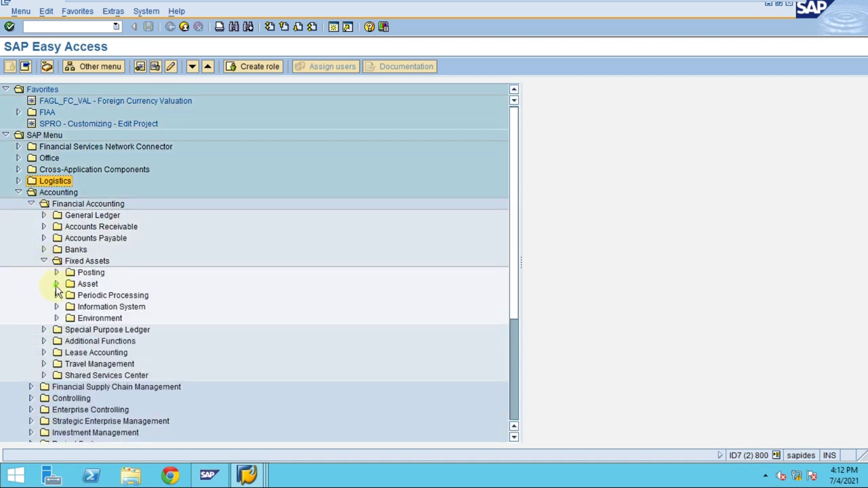
left_click(56, 284)
left_click(68, 318)
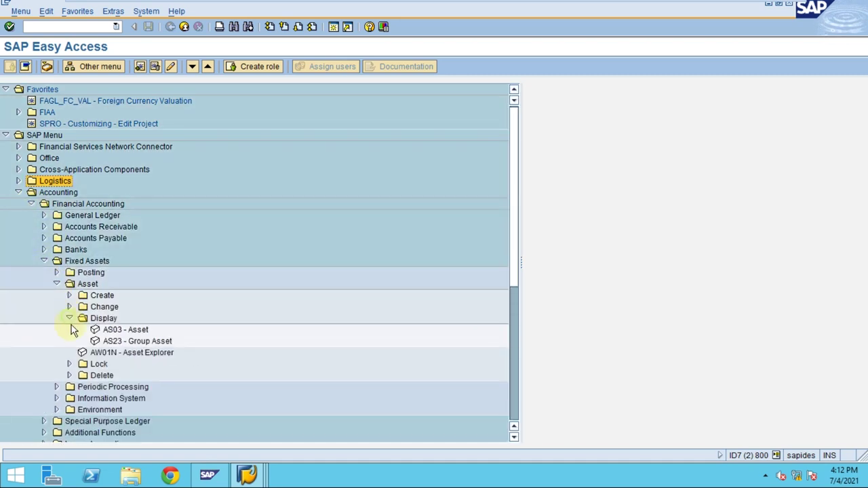
left_click(123, 331)
double_click(121, 333)
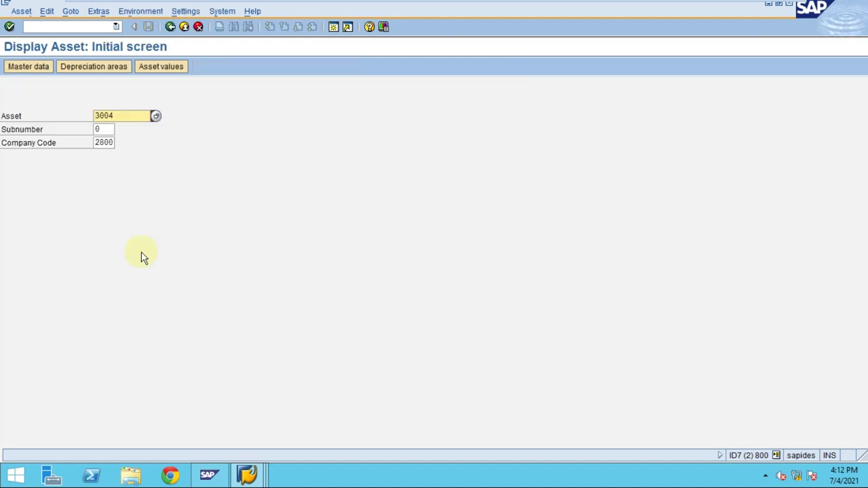
left_click(155, 117)
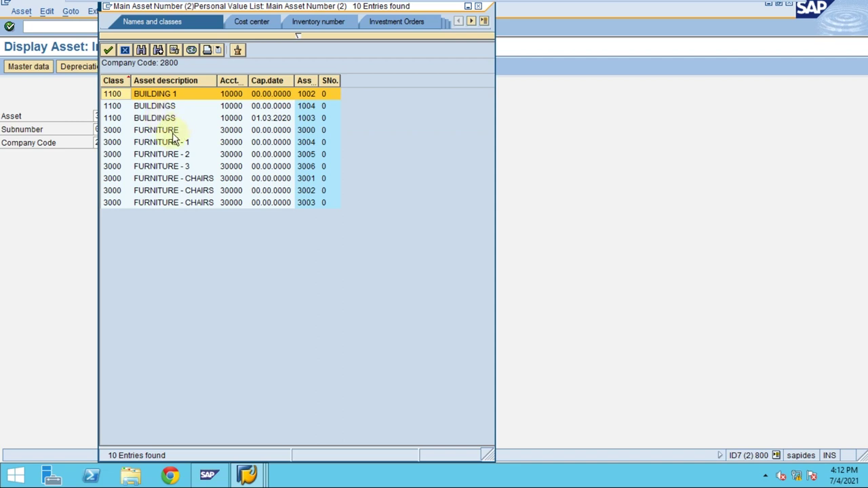
left_click(170, 133)
left_click(169, 144)
left_click(169, 155)
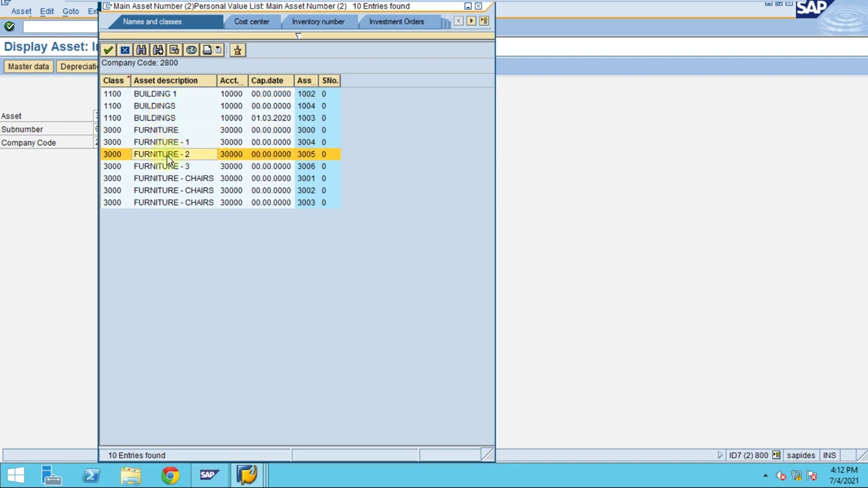
left_click(170, 166)
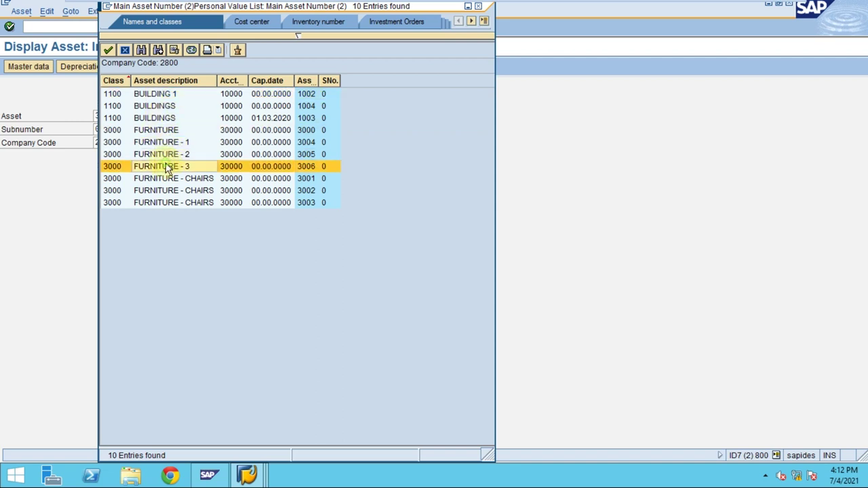
left_click(306, 80)
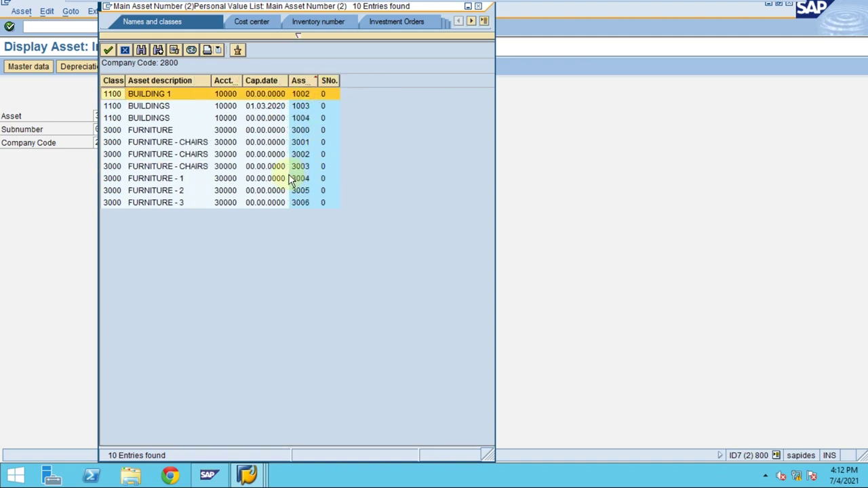
left_click(170, 142)
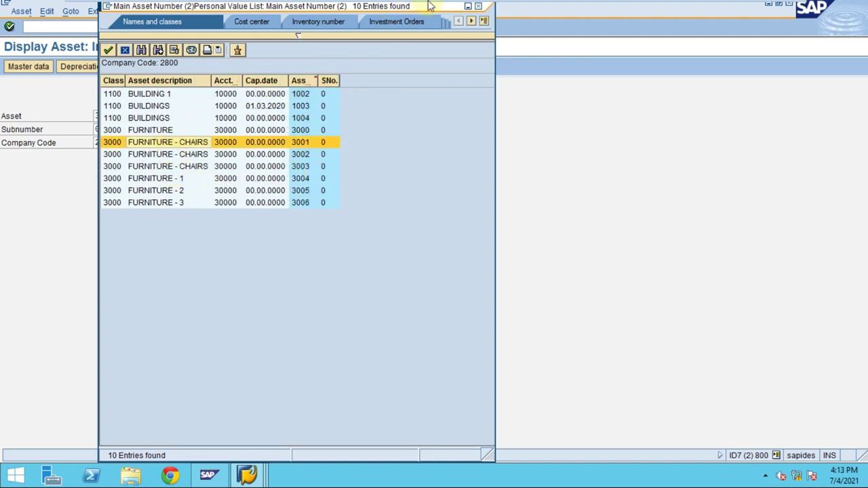
mouse_move(431, 5)
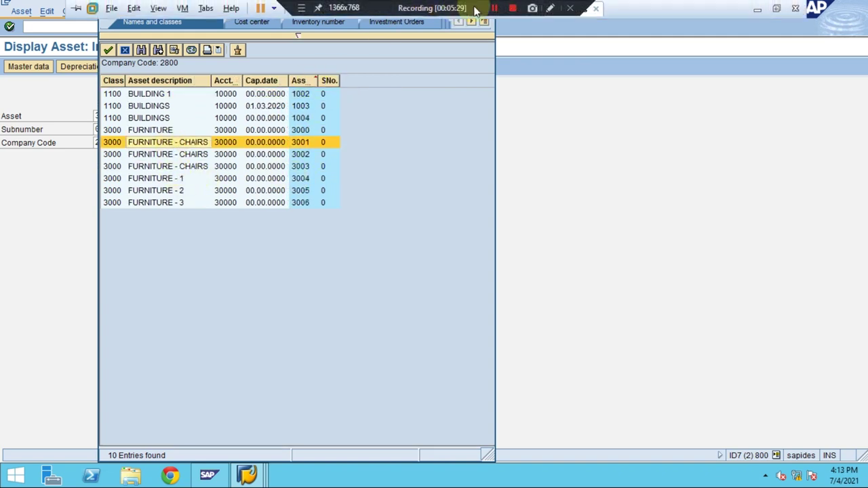
left_click(549, 8)
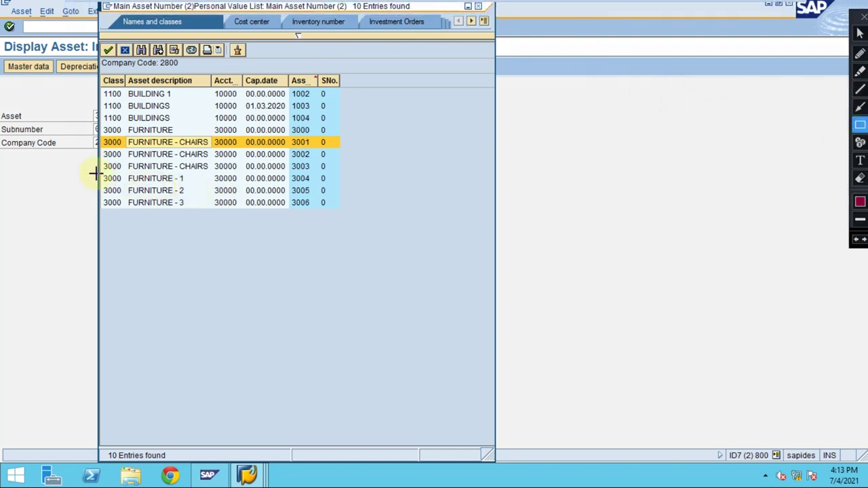
left_click_drag(95, 173, 339, 209)
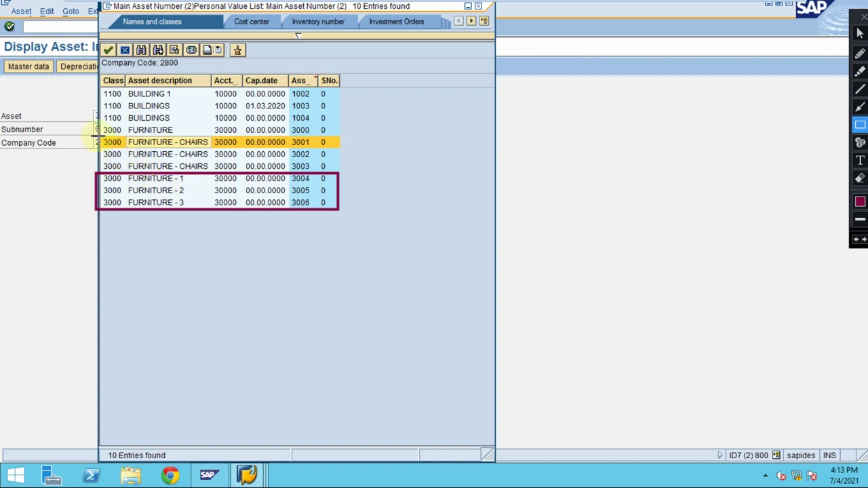
mouse_move(96, 133)
left_mouse_down()
mouse_move(136, 162)
mouse_move(334, 172)
left_mouse_up()
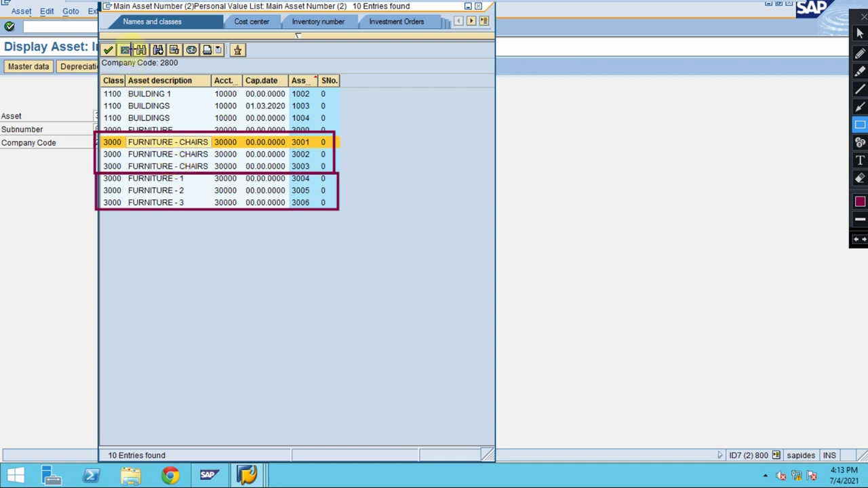
key("Escape")
Close the asset number list and go back from Display Asset to SAP Easy Access.
left_click(125, 51)
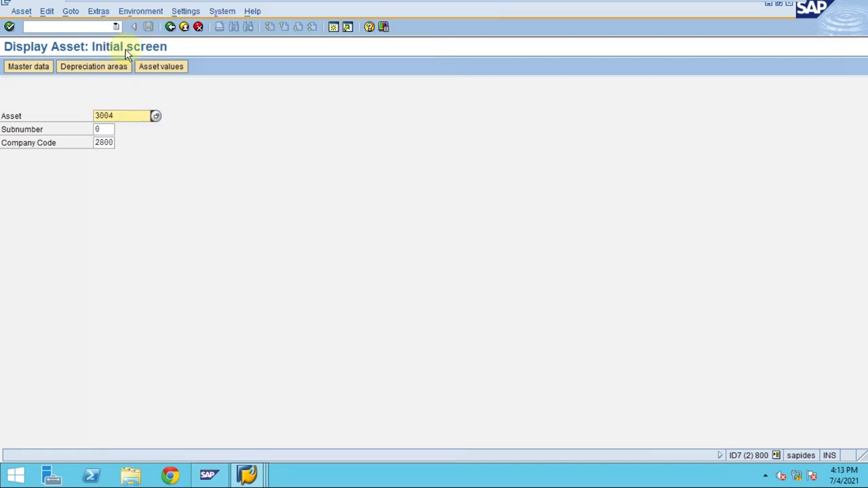
key("F3")
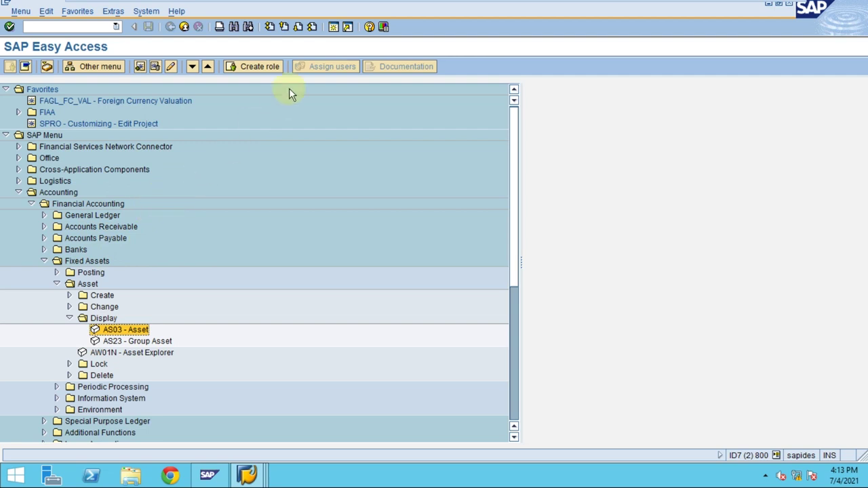
mouse_move(397, 3)
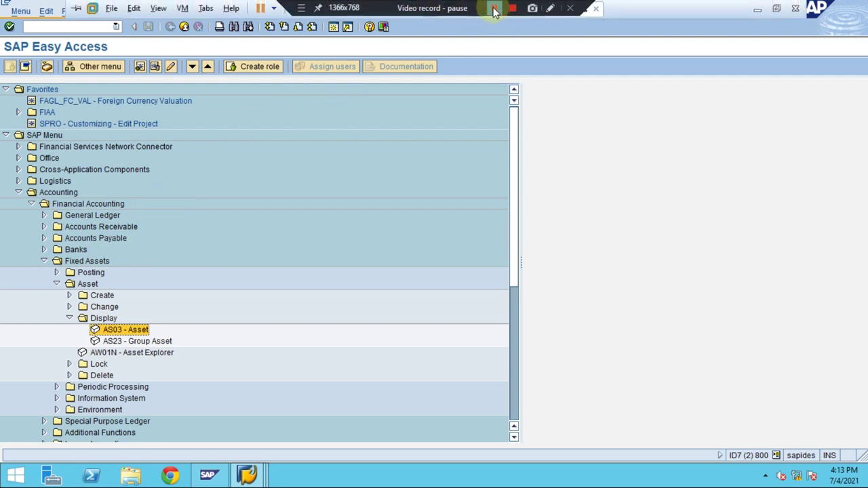